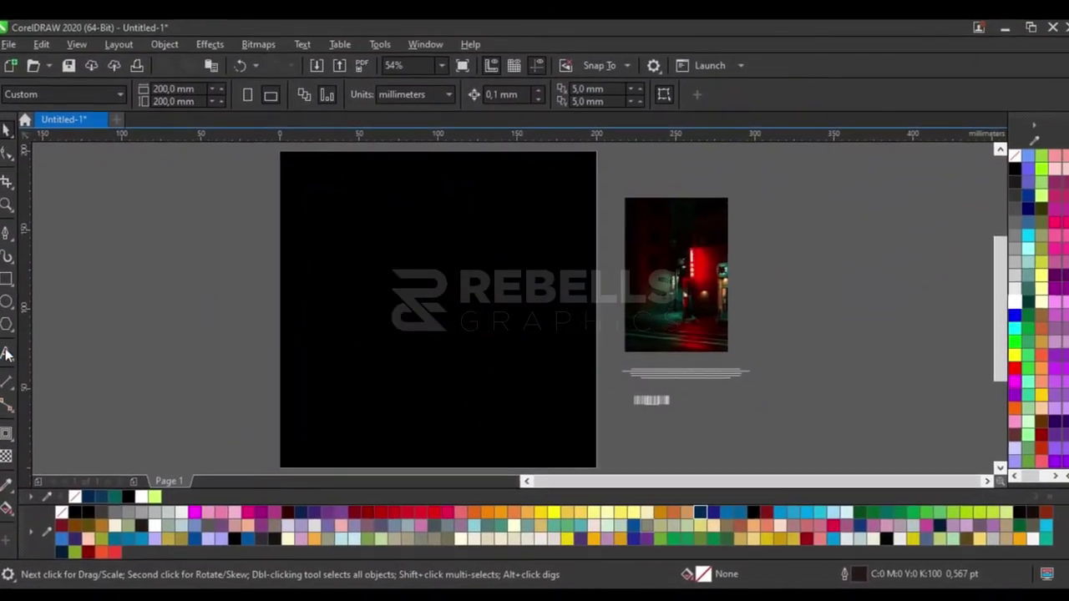
{"action": "left_click", "coordinate": [7, 354]}
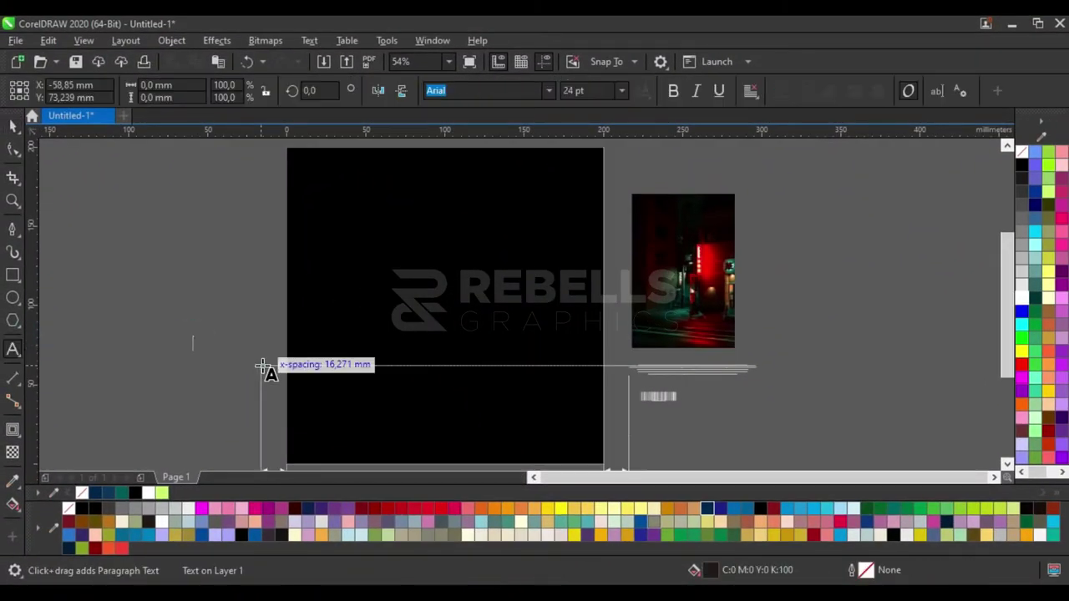
{"action": "type", "text": "FOTO BISA DI DOWNLOAD"}
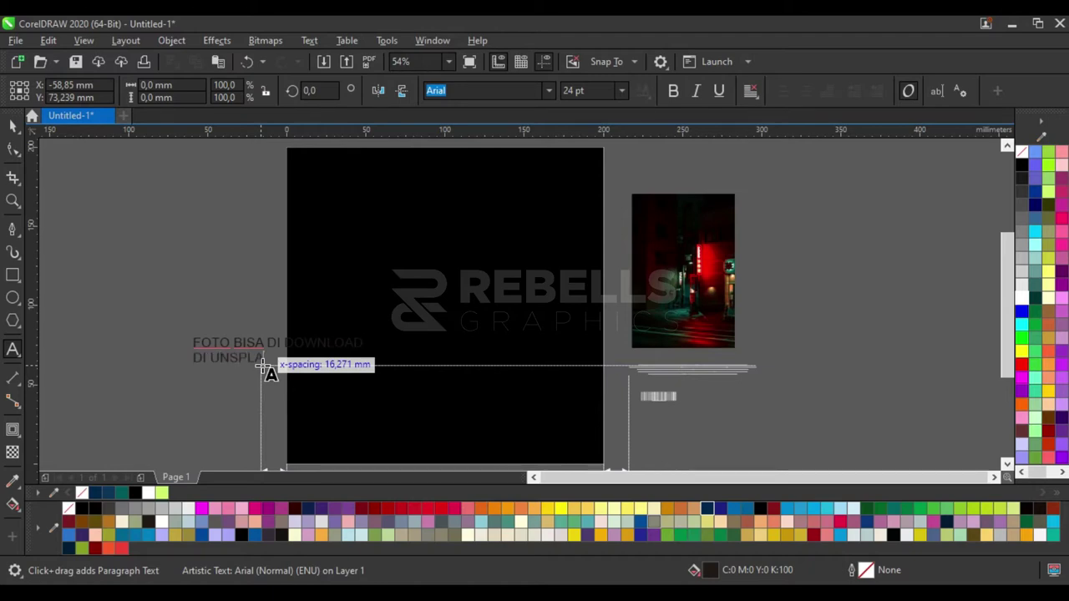
{"action": "type", "text": "SH.COM"}
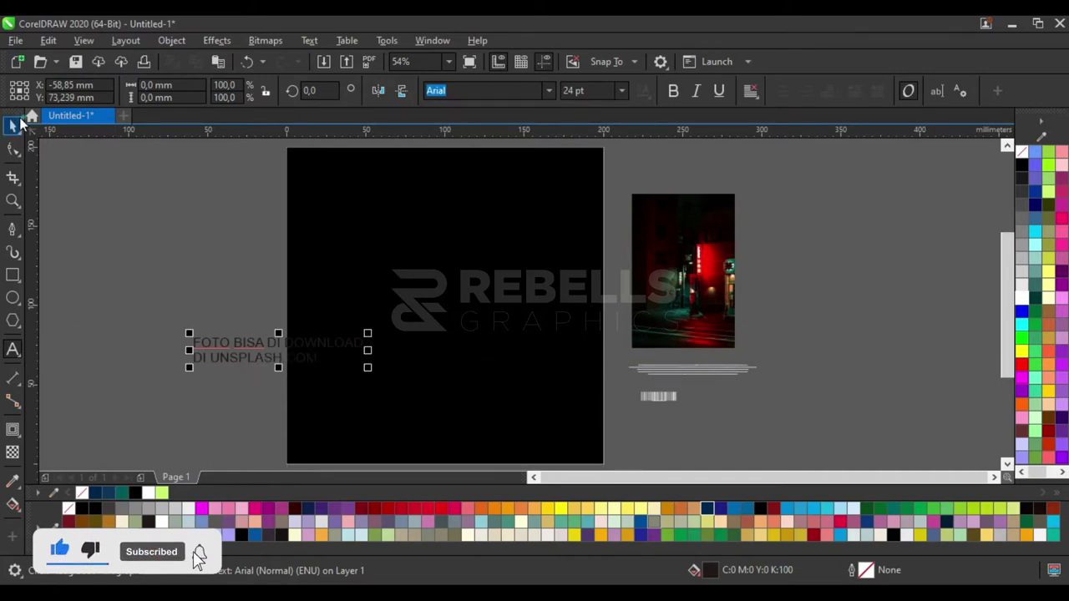
{"action": "left_click", "coordinate": [12, 126]}
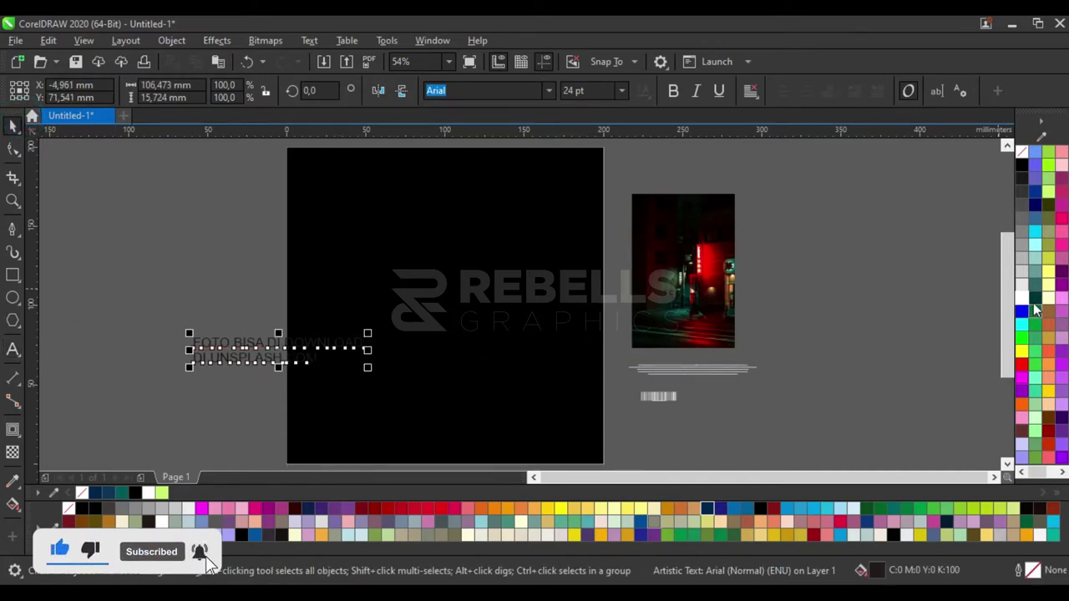
{"action": "left_click", "coordinate": [1022, 298]}
{"action": "left_click_drag", "start_coordinate": [251, 355], "coordinate": [395, 310]}
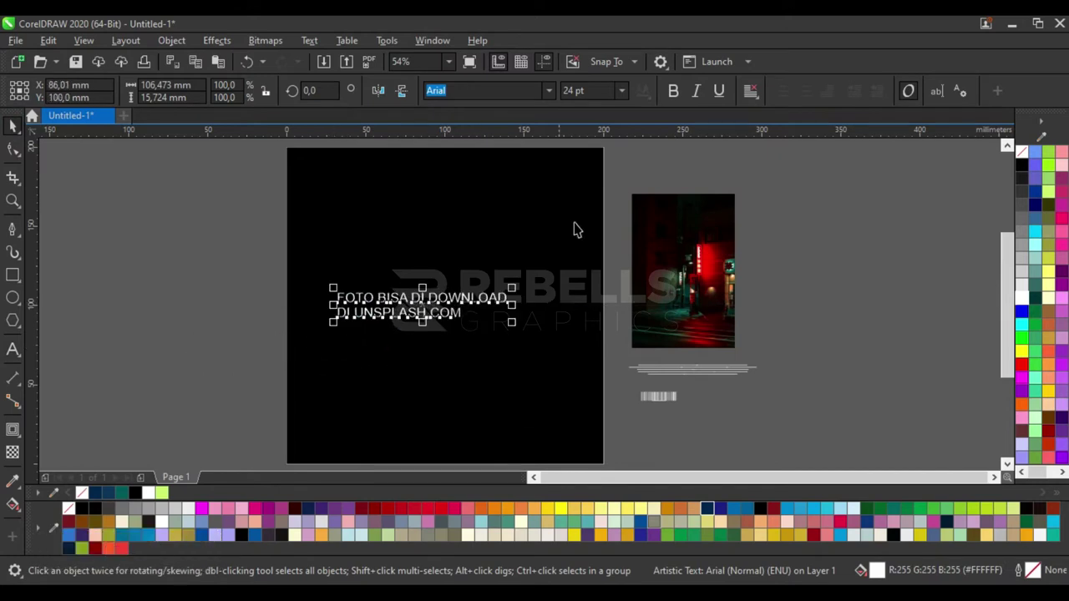
{"action": "left_click", "coordinate": [749, 93]}
{"action": "left_click", "coordinate": [790, 150]}
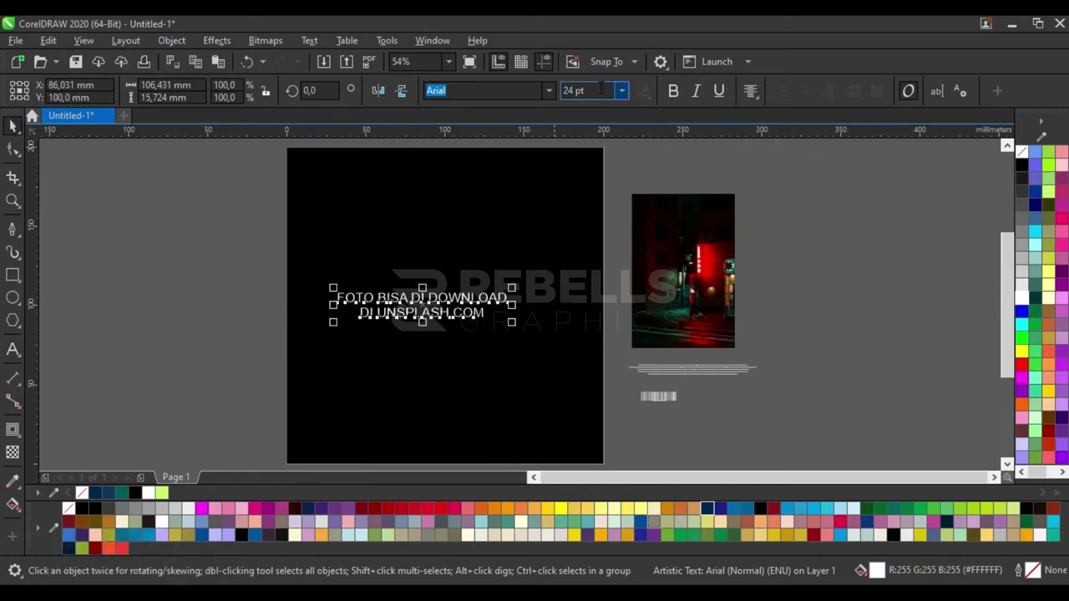
{"action": "left_click", "coordinate": [673, 91]}
{"action": "left_click", "coordinate": [877, 330]}
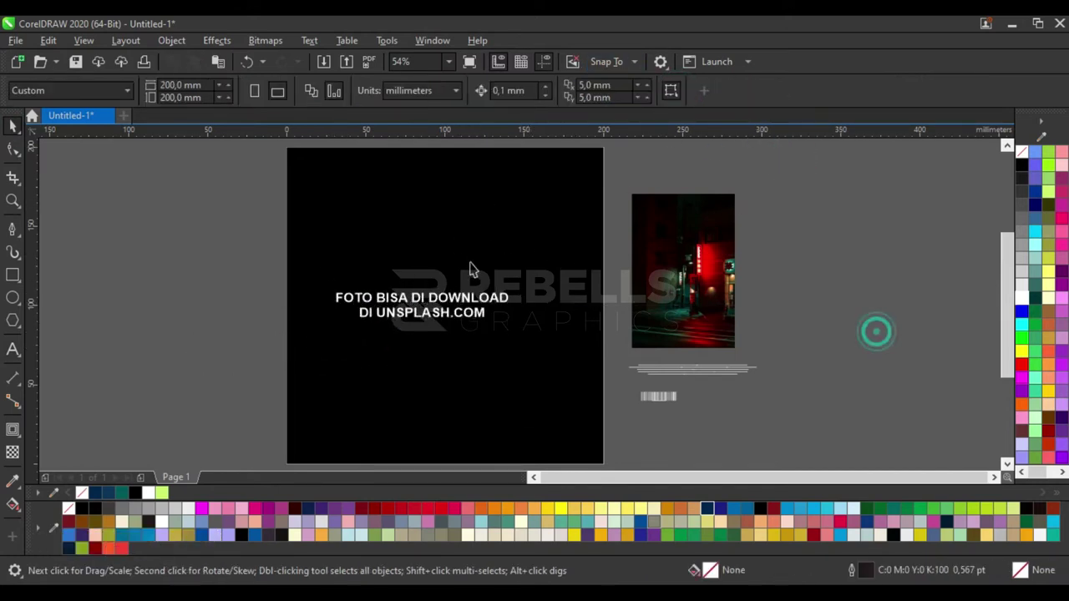
{"action": "left_click", "coordinate": [470, 302]}
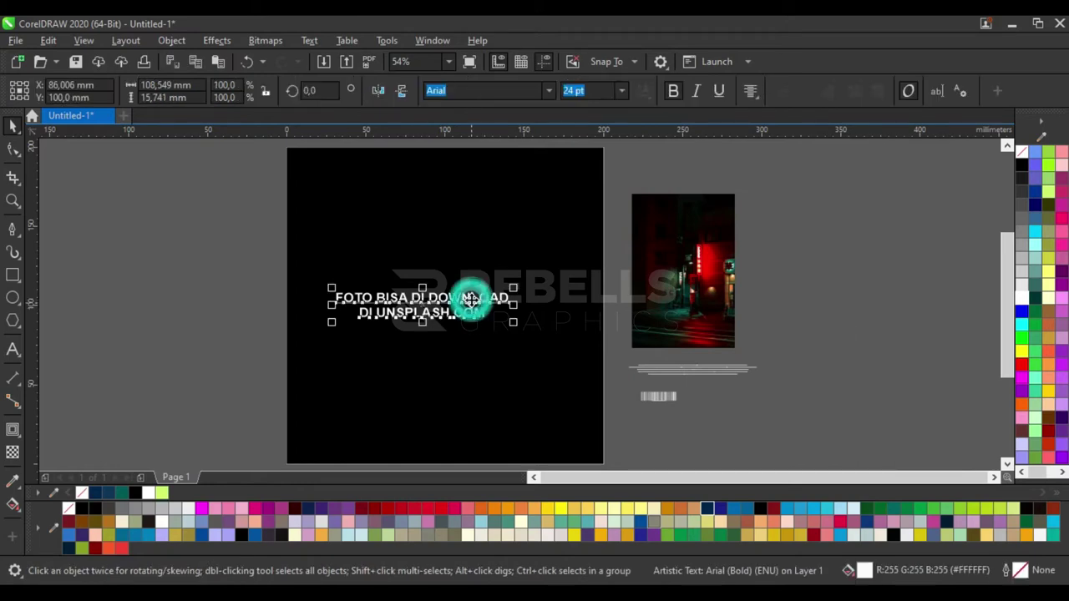
{"action": "key", "text": "Delete"}
Step: Centre the neon photo on the page and enlarge it around its centre
{"action": "left_click", "coordinate": [678, 280]}
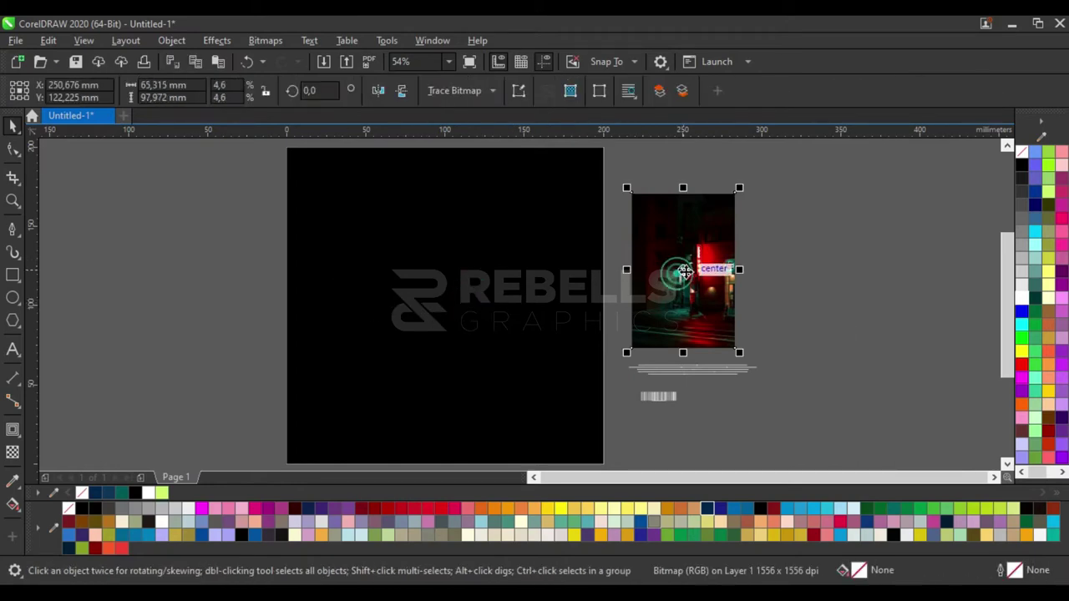
{"action": "key", "text": "p"}
{"action": "left_click", "coordinate": [690, 256]}
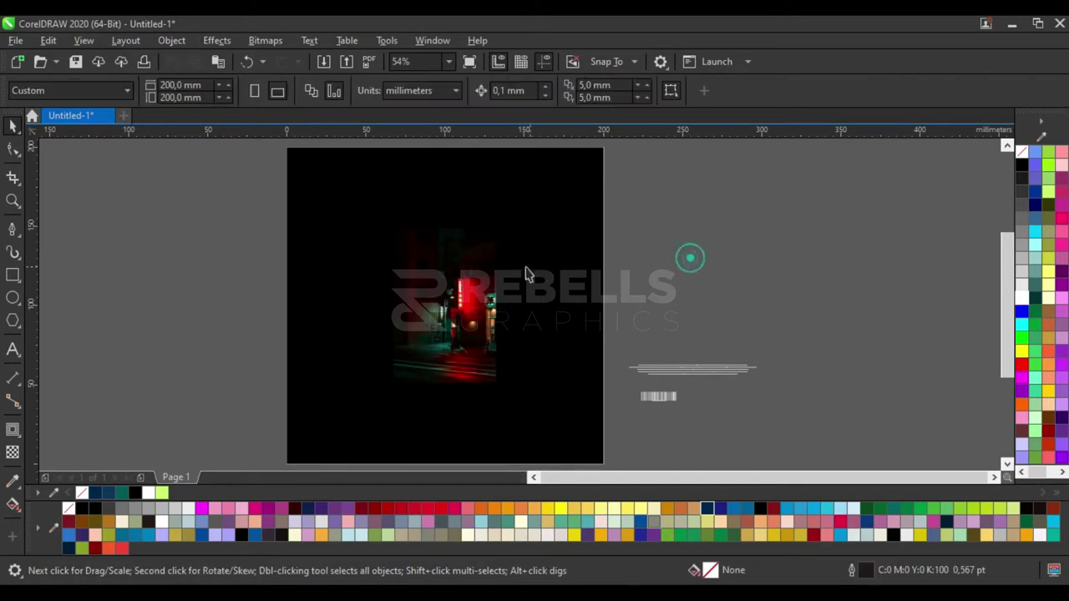
{"action": "left_click", "coordinate": [485, 265]}
{"action": "left_click_drag", "start_coordinate": [501, 219], "coordinate": [519, 195]}
{"action": "left_click", "coordinate": [711, 261]}
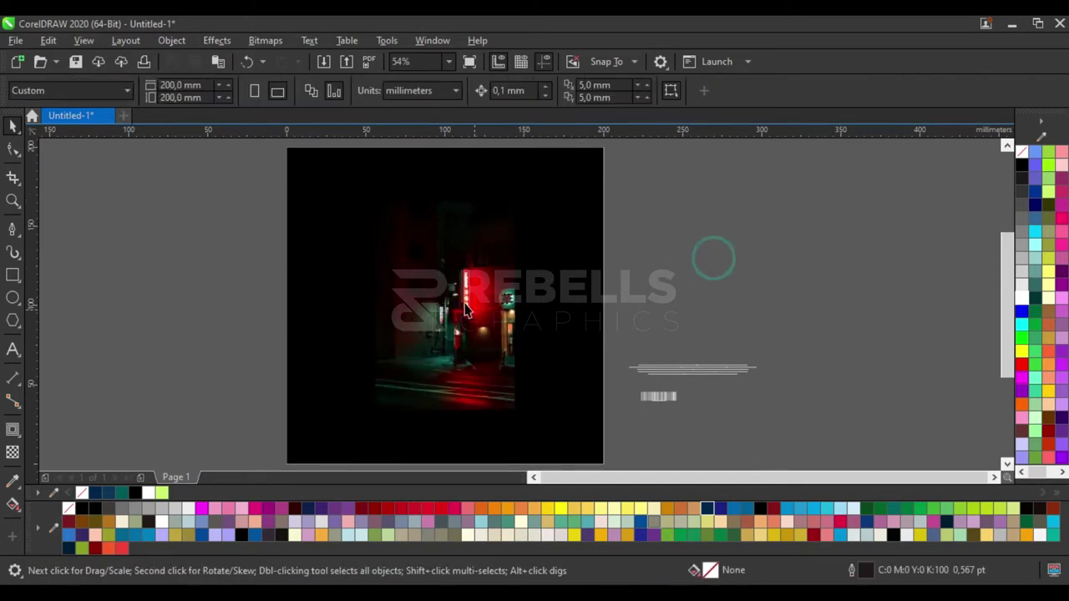
{"action": "scroll", "coordinate": [464, 288], "scroll_direction": "up", "scroll_amount": 2}
{"action": "scroll", "coordinate": [464, 288], "scroll_direction": "up", "scroll_amount": 2}
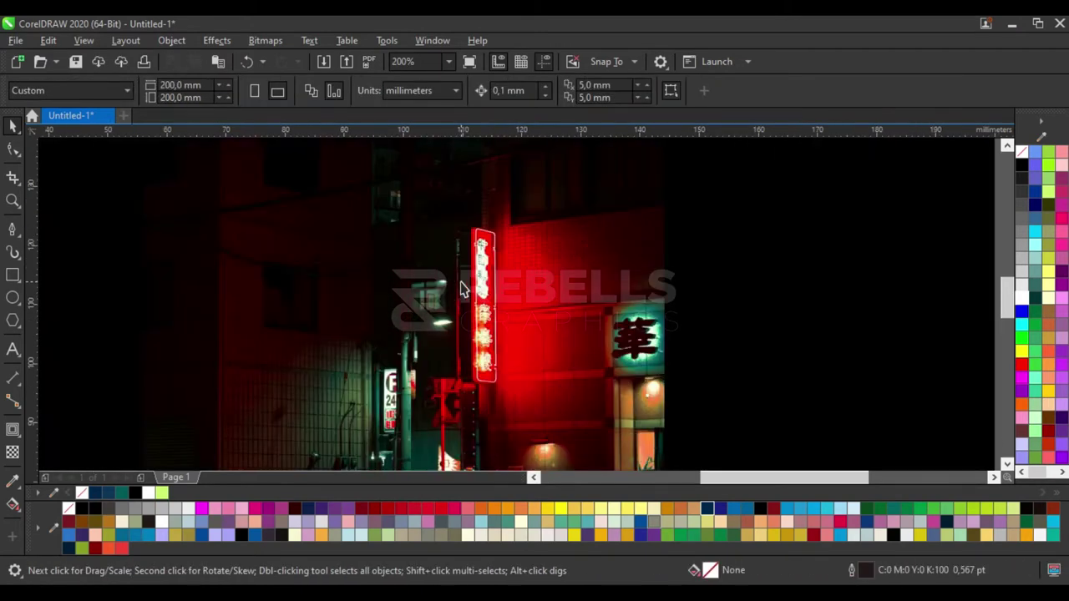
Step: Draw a wide rectangle across the neon sign and Intersect it with the photo to crop a strip
{"action": "left_click", "coordinate": [13, 281]}
{"action": "left_click_drag", "start_coordinate": [142, 258], "coordinate": [665, 382]}
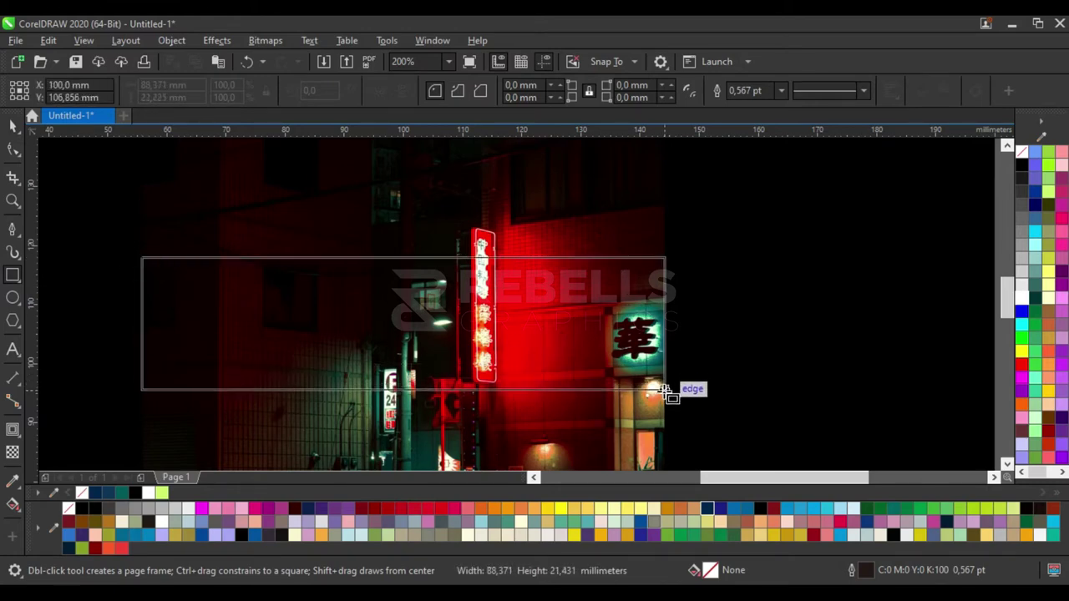
{"action": "left_click_drag", "start_coordinate": [664, 382], "coordinate": [666, 401]}
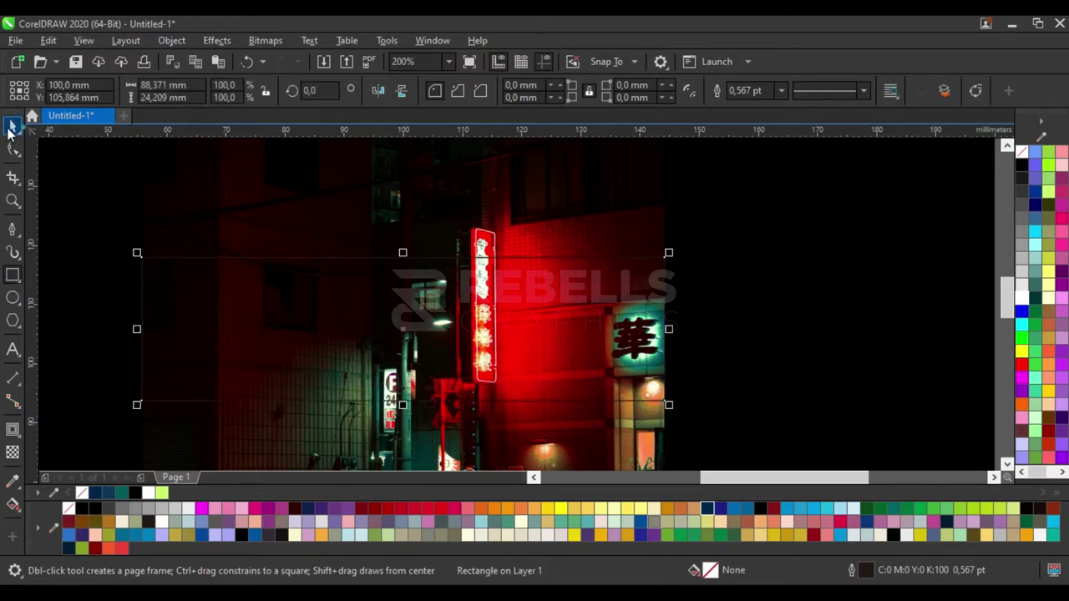
{"action": "left_click", "coordinate": [12, 128]}
{"action": "left_click", "coordinate": [466, 286], "text": "shift"}
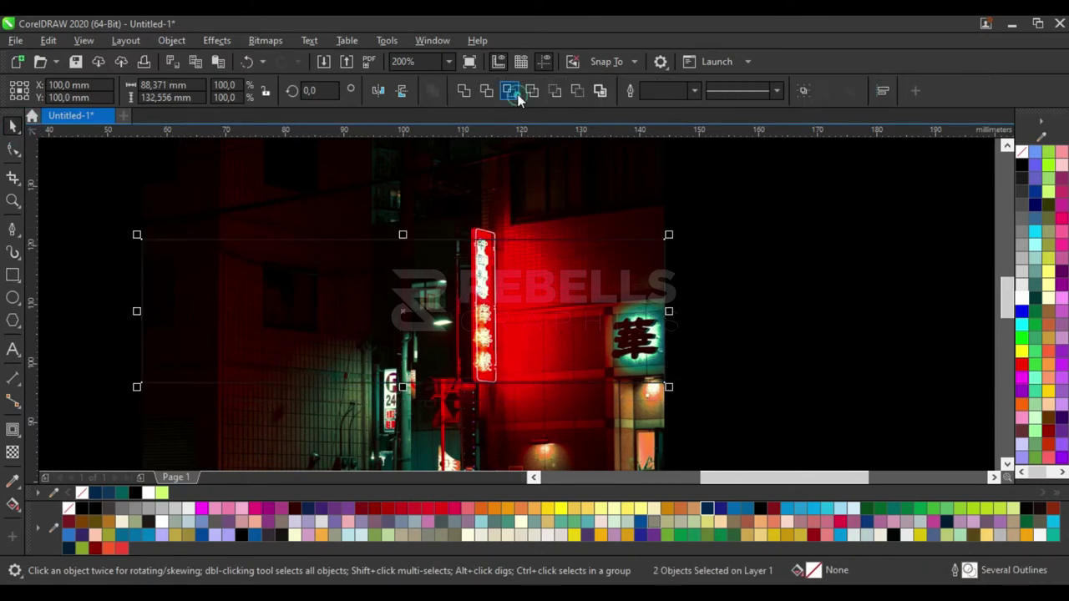
{"action": "left_click", "coordinate": [509, 91]}
{"action": "scroll", "coordinate": [705, 287], "scroll_direction": "down", "scroll_amount": 4}
{"action": "left_click", "coordinate": [812, 272]}
Step: Enlarge the cropped photo strip to about 102 × 28 mm
{"action": "left_click", "coordinate": [475, 219]}
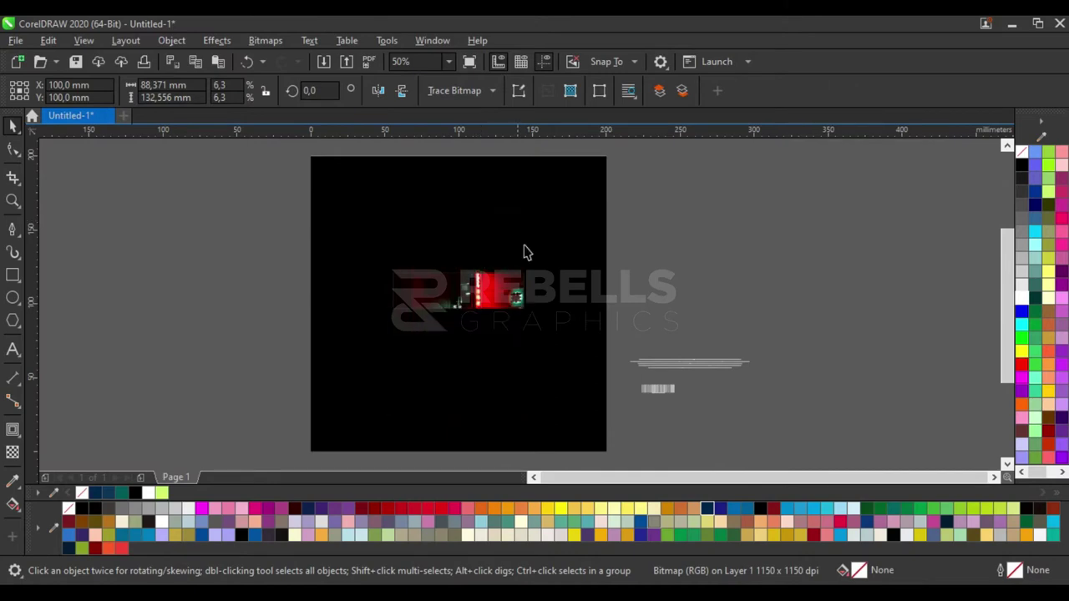
{"action": "key", "text": "Escape"}
{"action": "left_click", "coordinate": [692, 295]}
{"action": "key", "text": "Escape"}
{"action": "scroll", "coordinate": [448, 316], "scroll_direction": "up", "scroll_amount": 2}
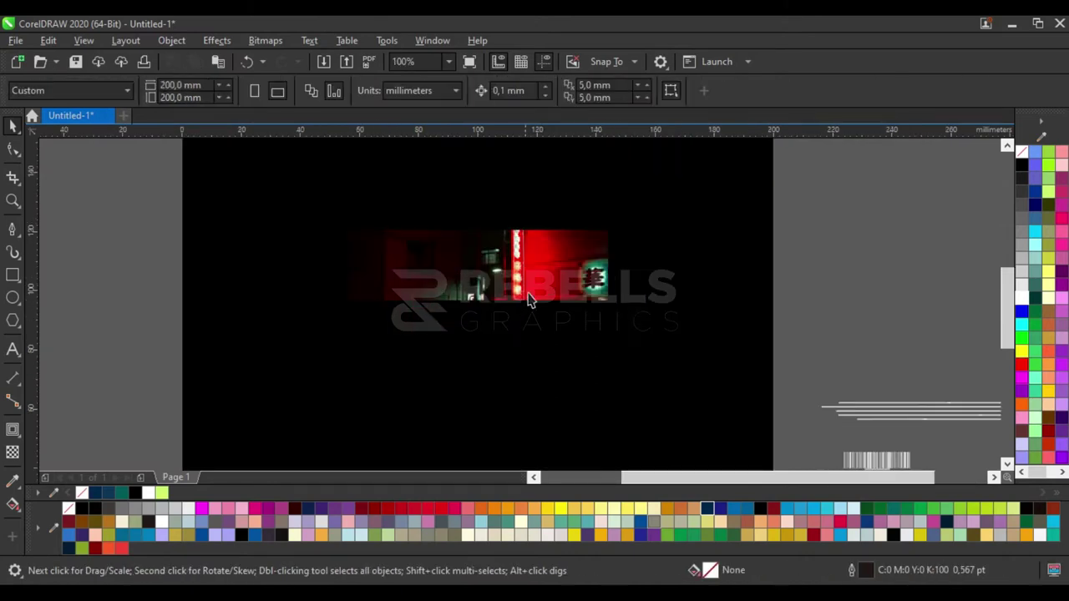
{"action": "left_click", "coordinate": [528, 299]}
{"action": "scroll", "coordinate": [539, 272], "scroll_direction": "down", "scroll_amount": 2}
{"action": "scroll", "coordinate": [568, 264], "scroll_direction": "up", "scroll_amount": 2}
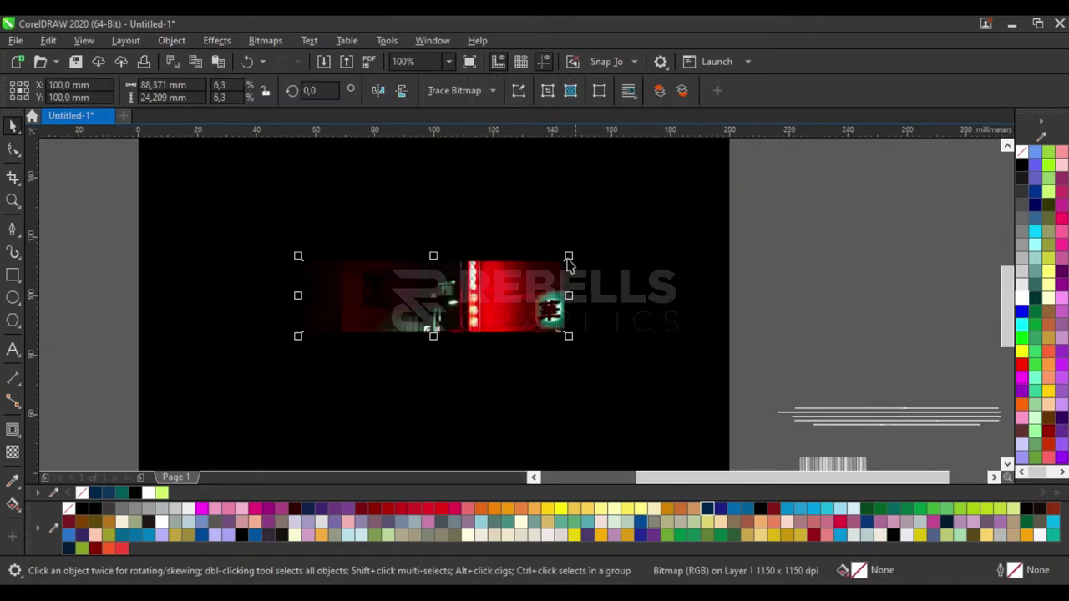
{"action": "left_click_drag", "start_coordinate": [570, 253], "coordinate": [585, 240]}
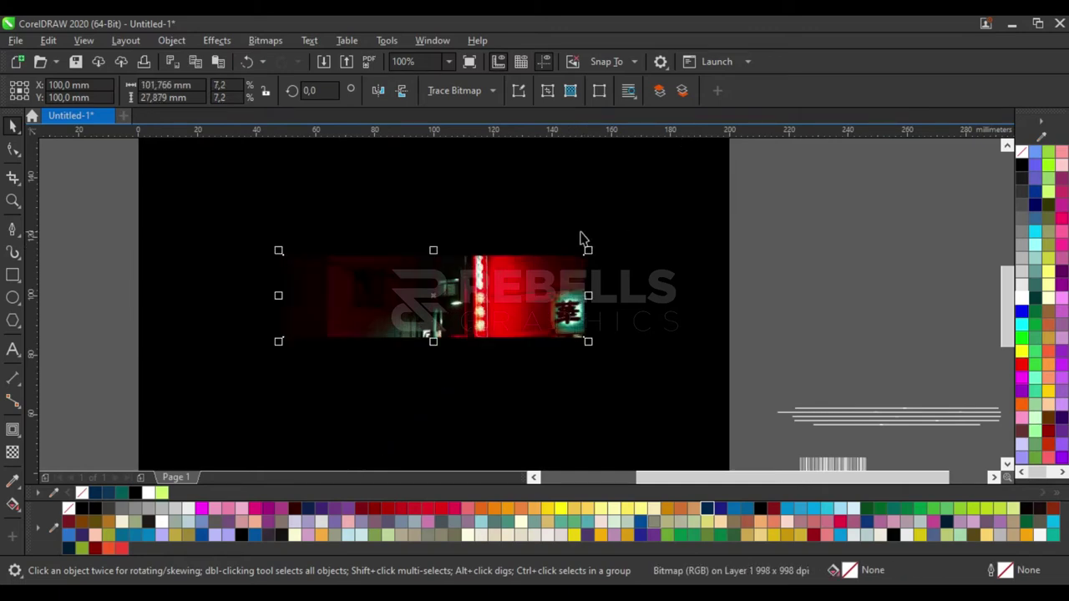
{"action": "scroll", "coordinate": [721, 264], "scroll_direction": "down", "scroll_amount": 2}
{"action": "left_click", "coordinate": [721, 264]}
{"action": "left_click", "coordinate": [746, 323]}
Step: Move the paragraph text lines onto the page under the photo strip and enlarge them slightly
{"action": "left_click", "coordinate": [798, 292]}
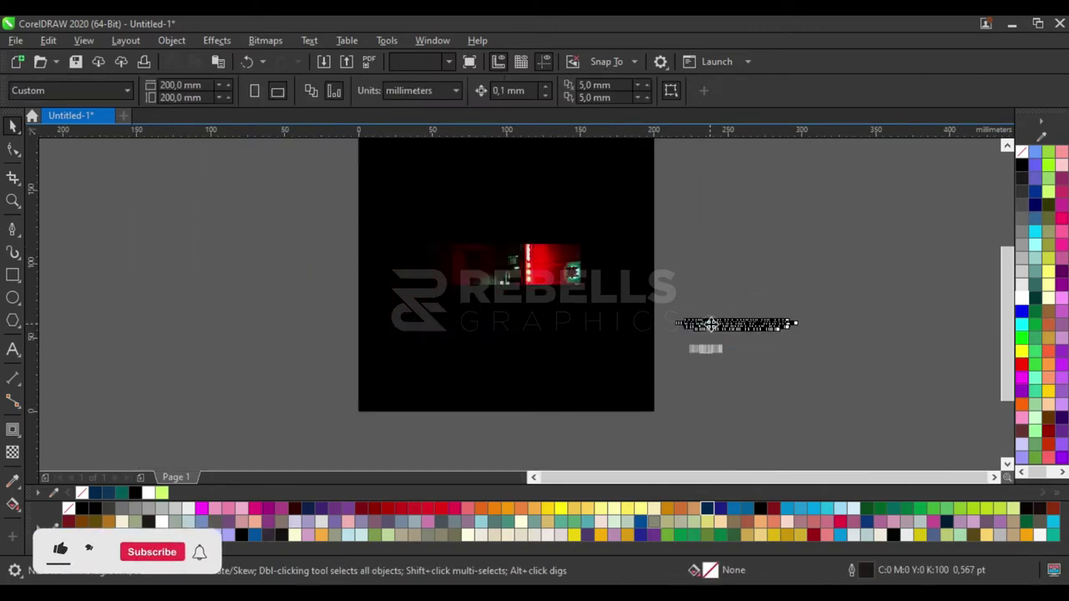
{"action": "left_click", "coordinate": [746, 324]}
{"action": "left_click_drag", "start_coordinate": [640, 328], "coordinate": [529, 299]}
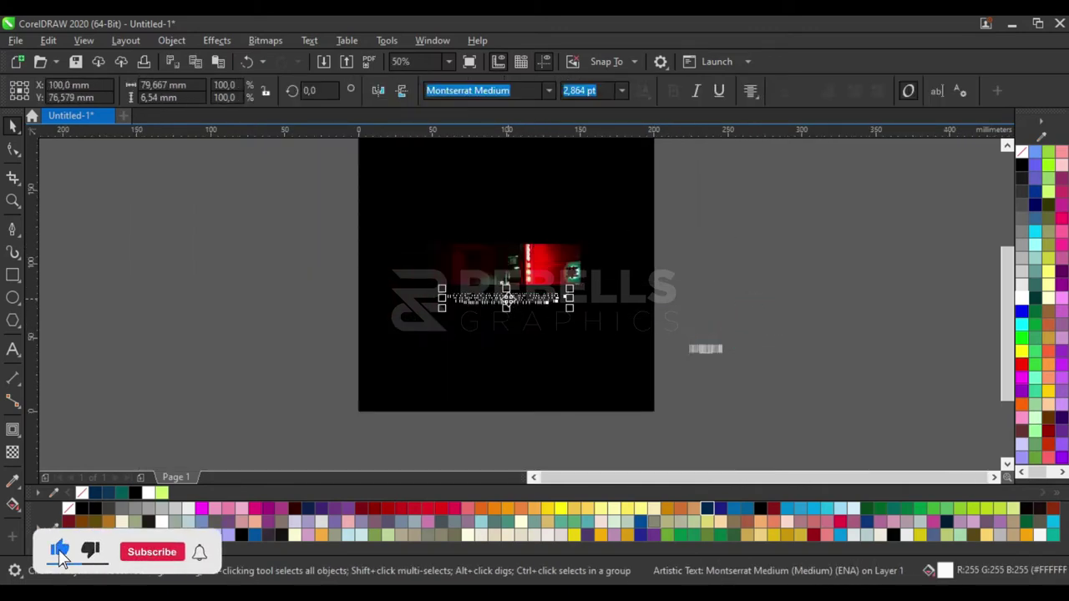
{"action": "scroll", "coordinate": [529, 299], "scroll_direction": "up", "scroll_amount": 2}
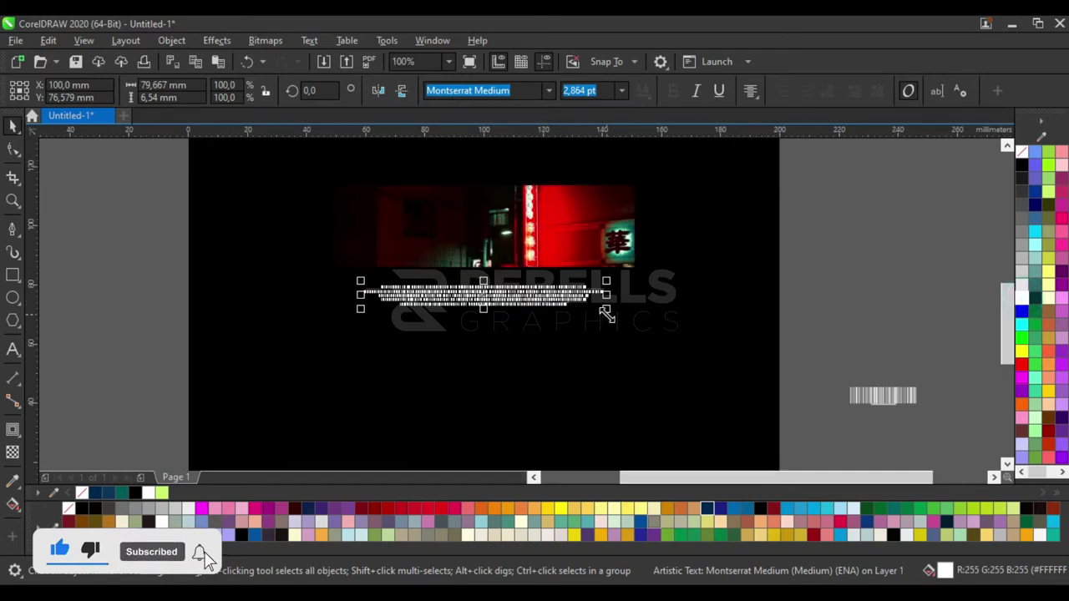
{"action": "left_click_drag", "start_coordinate": [607, 309], "coordinate": [642, 335]}
{"action": "scroll", "coordinate": [573, 315], "scroll_direction": "up", "scroll_amount": 2}
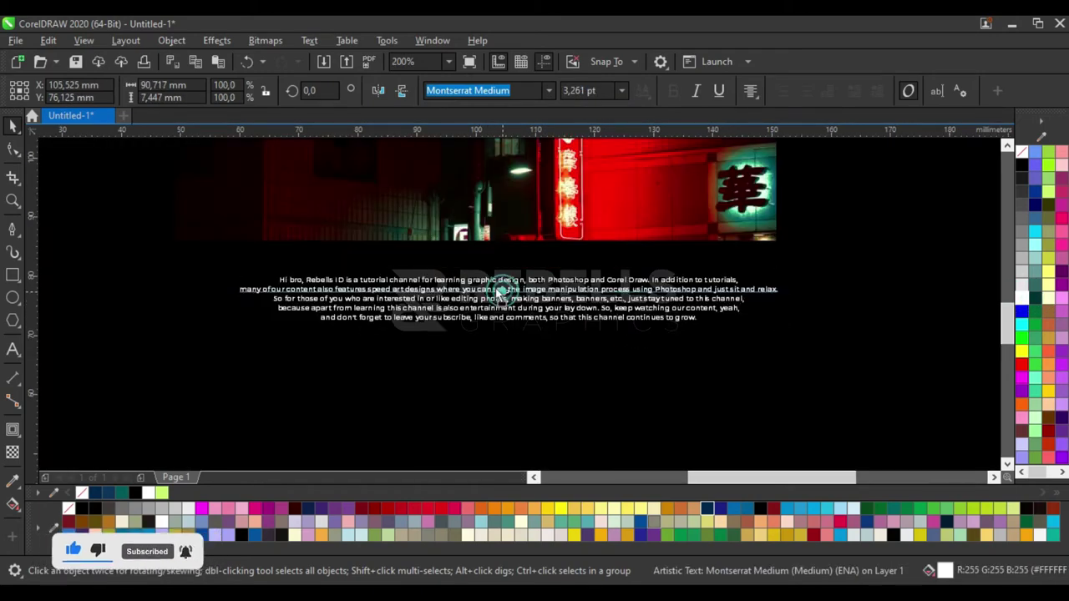
{"action": "scroll", "coordinate": [470, 285], "scroll_direction": "down", "scroll_amount": 2}
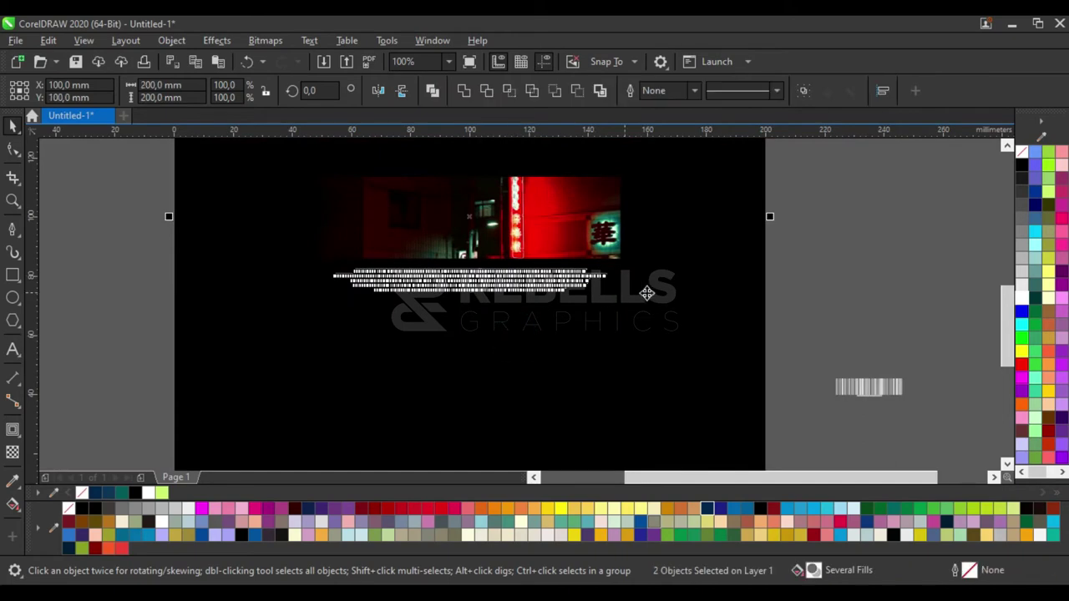
{"action": "left_click", "coordinate": [810, 267]}
Step: Move the barcode group from beside the page to below the paragraph text
{"action": "left_click_drag", "start_coordinate": [903, 397], "coordinate": [797, 441]}
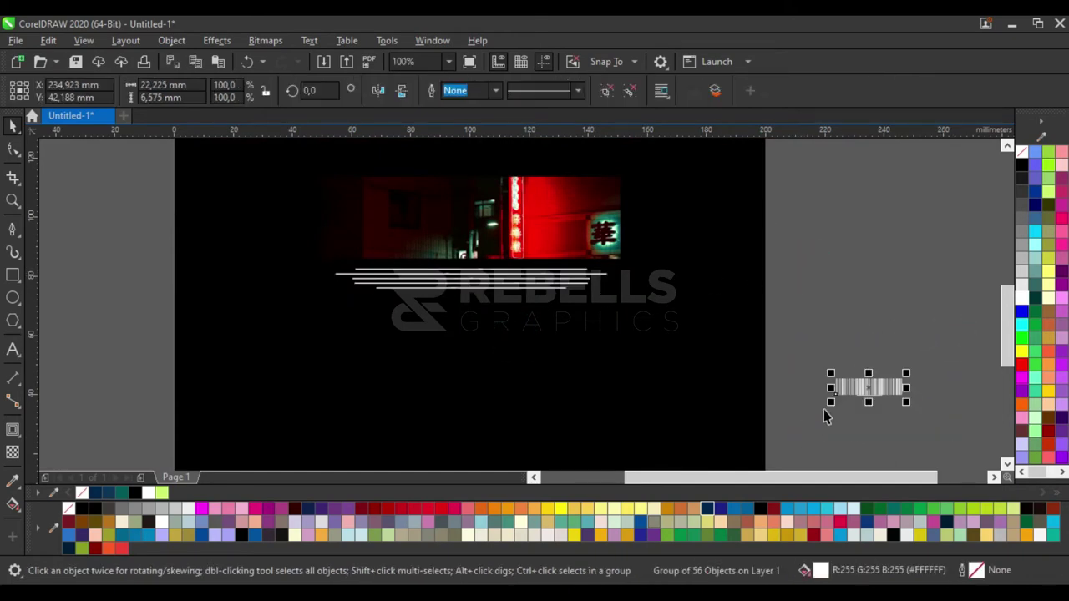
{"action": "left_click_drag", "start_coordinate": [863, 384], "coordinate": [463, 318]}
{"action": "scroll", "coordinate": [495, 327], "scroll_direction": "up", "scroll_amount": 2}
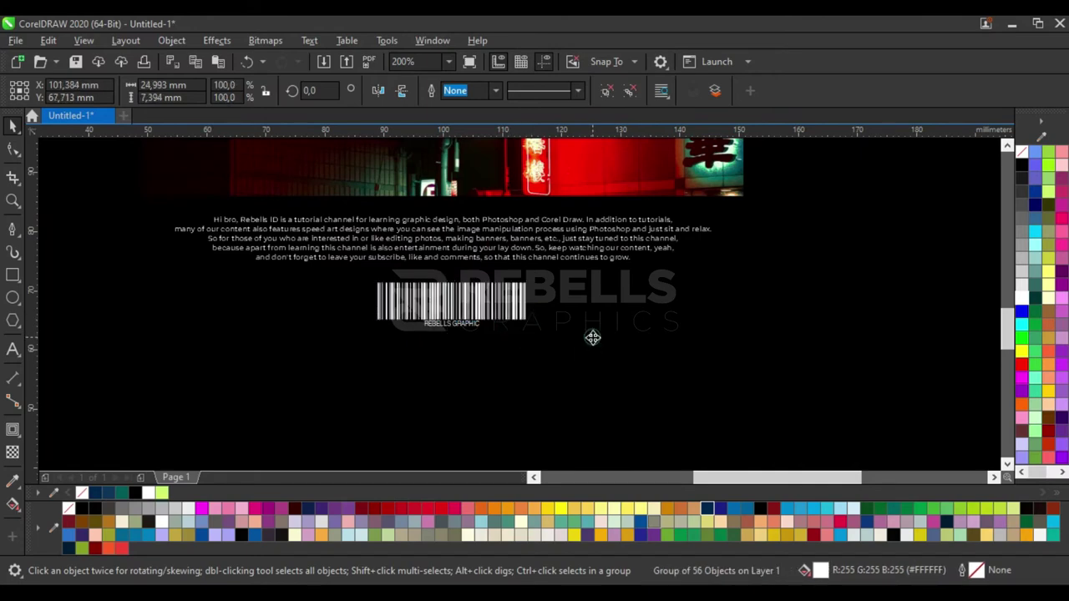
{"action": "scroll", "coordinate": [541, 314], "scroll_direction": "down", "scroll_amount": 4}
{"action": "scroll", "coordinate": [542, 314], "scroll_direction": "up", "scroll_amount": 2}
{"action": "left_click", "coordinate": [463, 276]}
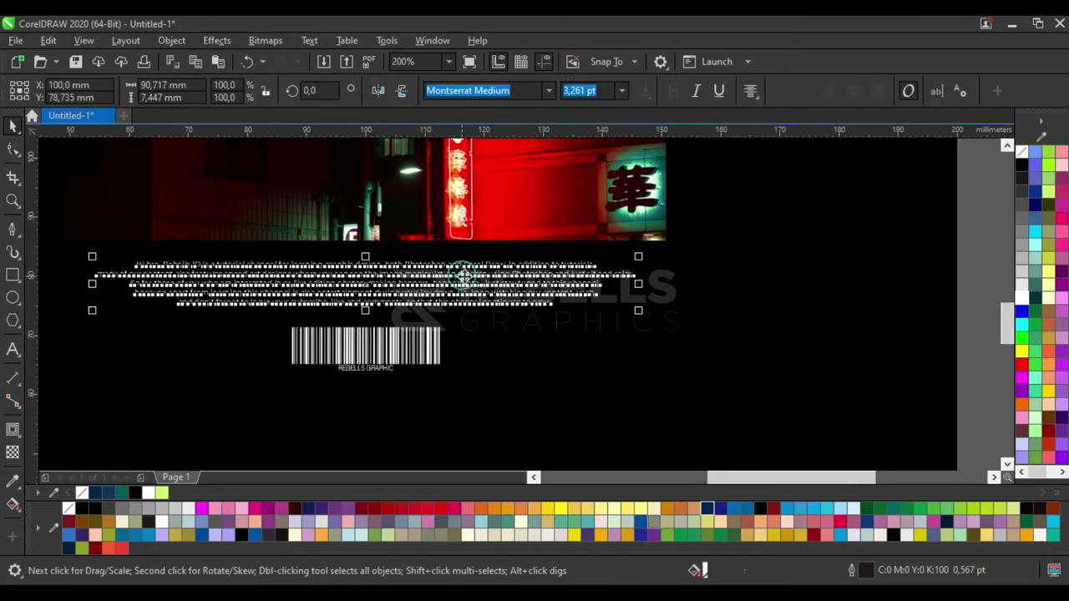
{"action": "scroll", "coordinate": [468, 279], "scroll_direction": "up", "scroll_amount": 2}
{"action": "scroll", "coordinate": [626, 284], "scroll_direction": "down", "scroll_amount": 2}
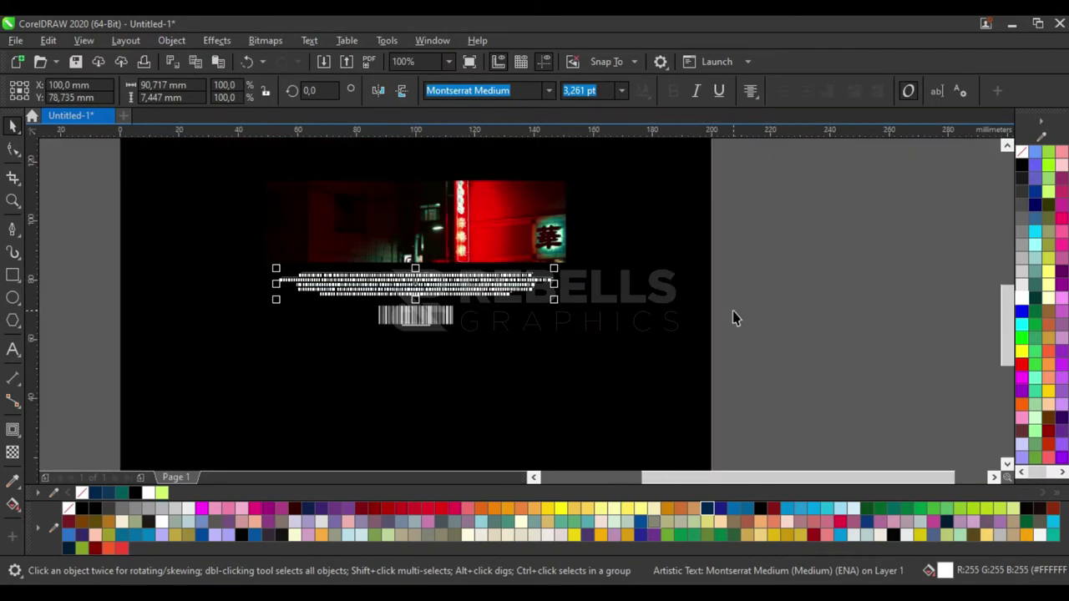
{"action": "left_click", "coordinate": [733, 314]}
{"action": "scroll", "coordinate": [446, 257], "scroll_direction": "down", "scroll_amount": 1}
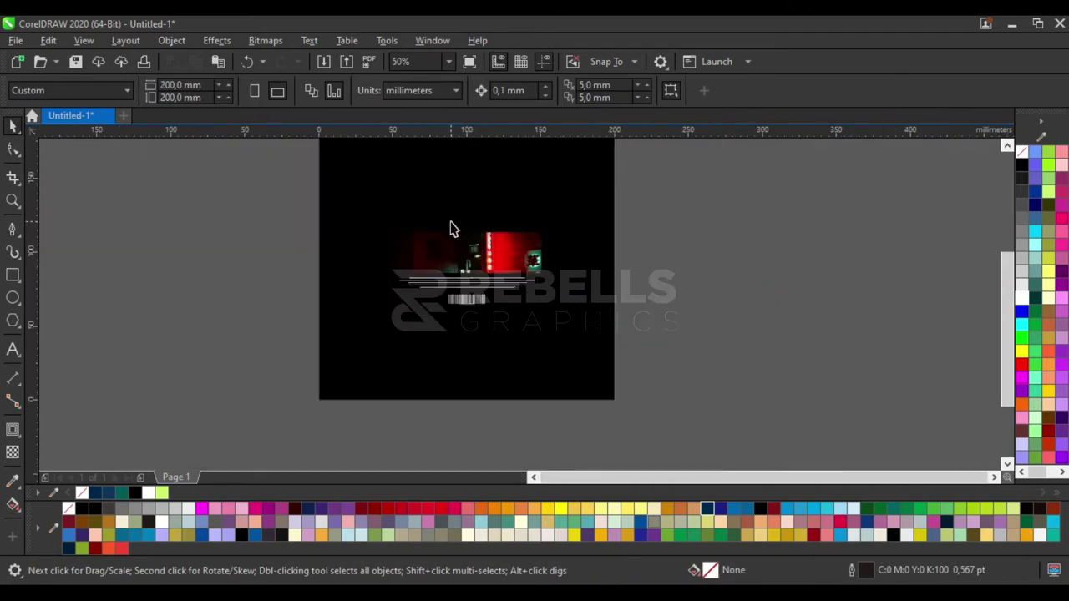
{"action": "scroll", "coordinate": [449, 227], "scroll_direction": "up", "scroll_amount": 1}
Step: Add 'Rebells' text beside the photo strip in the Embryotic font
{"action": "left_click", "coordinate": [13, 349]}
{"action": "left_click", "coordinate": [306, 306]}
{"action": "type", "text": "Rebells"}
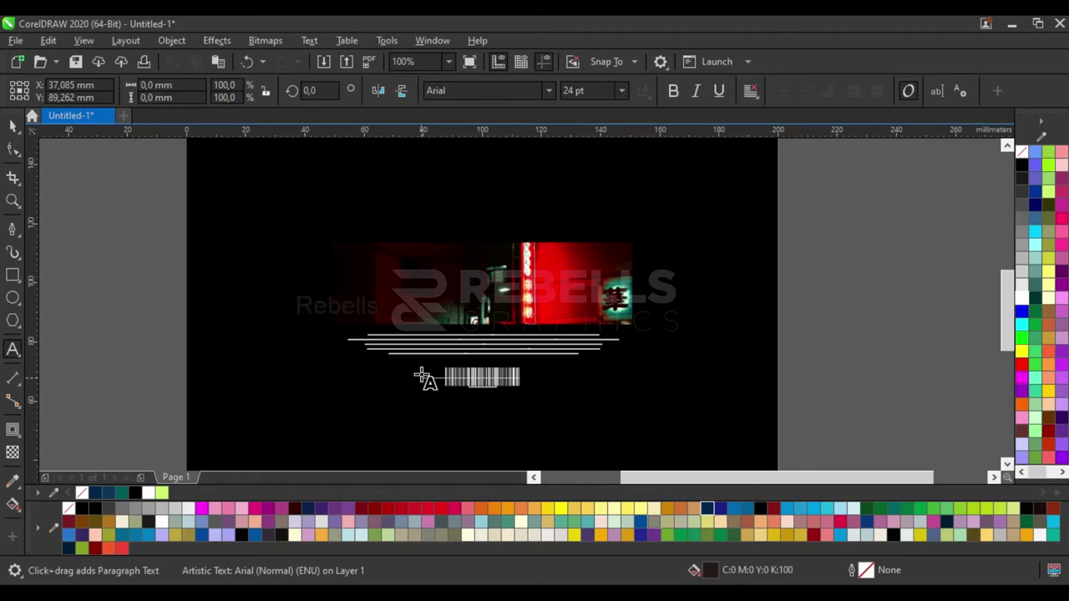
{"action": "left_click", "coordinate": [13, 126]}
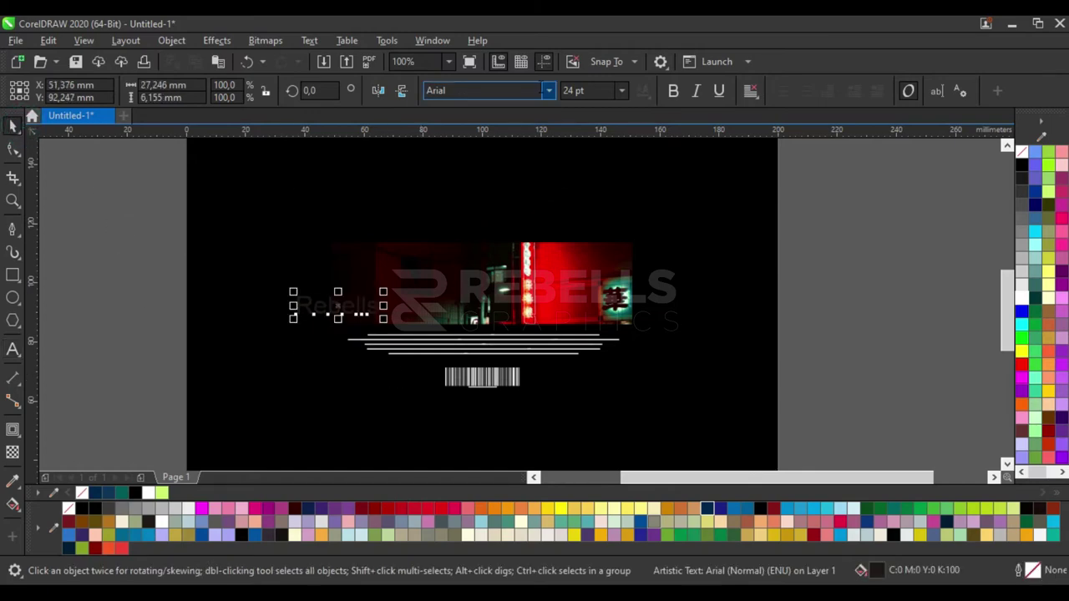
{"action": "left_click", "coordinate": [548, 91]}
{"action": "left_click", "coordinate": [511, 153]}
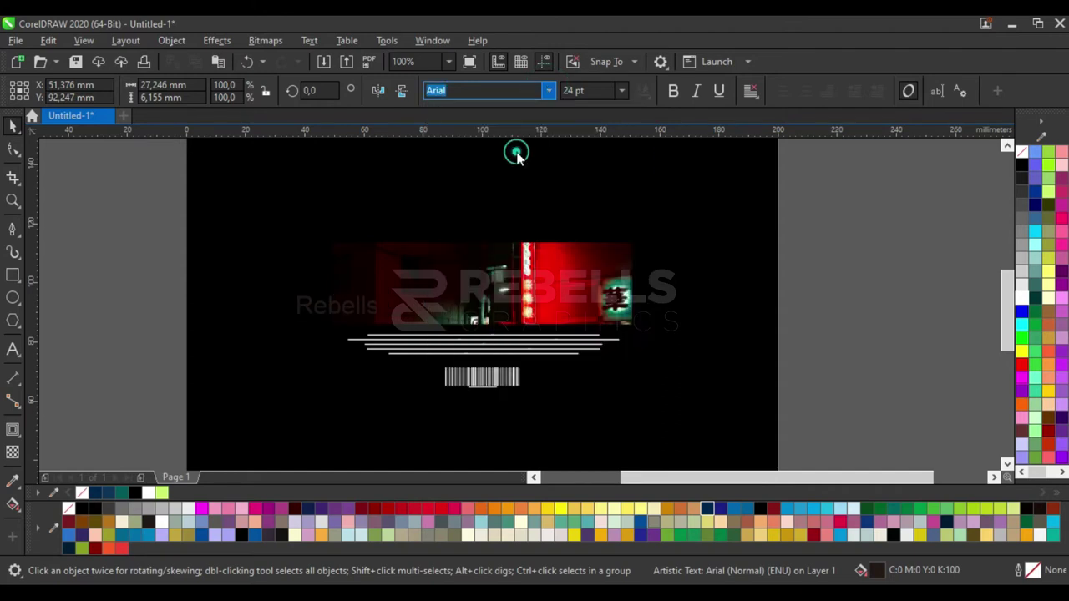
Step: Enlarge Rebells to about 53 pt, place it above the photo strip, and fill it white
{"action": "left_click_drag", "start_coordinate": [380, 293], "coordinate": [467, 245]}
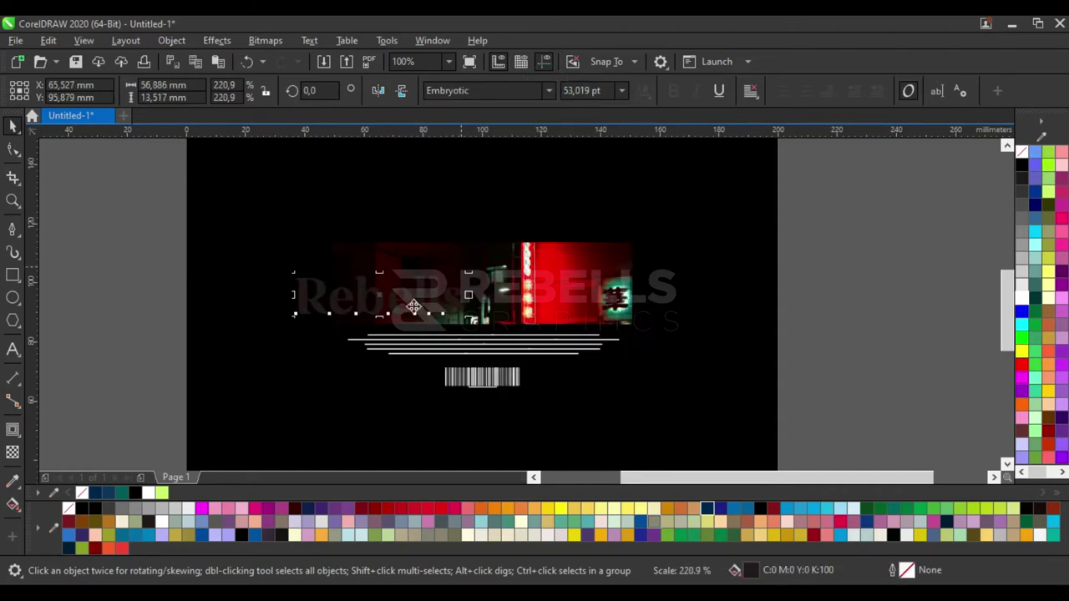
{"action": "left_click_drag", "start_coordinate": [415, 280], "coordinate": [468, 242]}
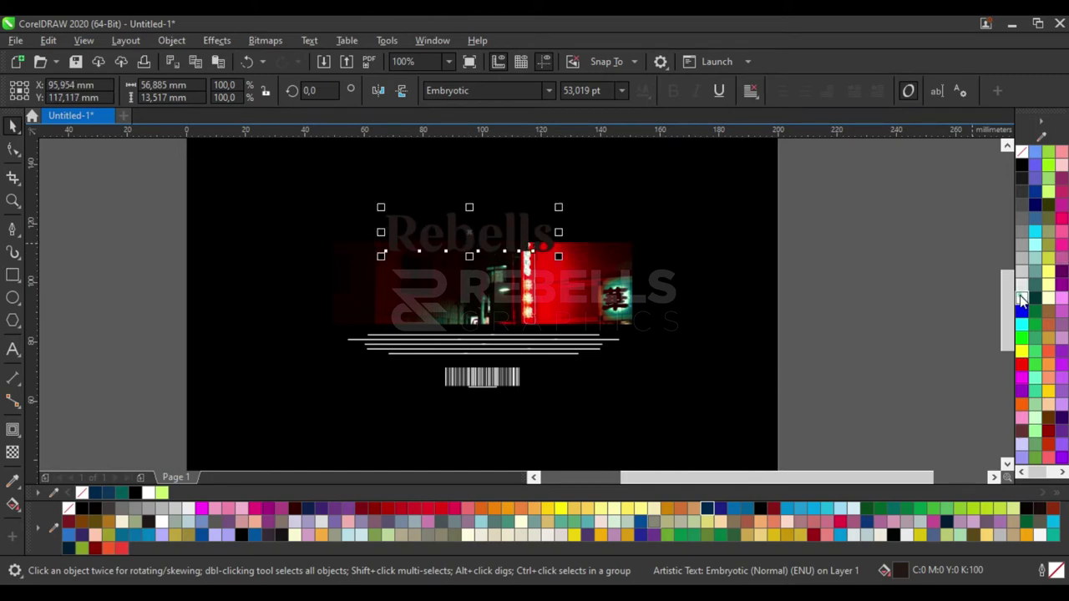
{"action": "left_click", "coordinate": [1021, 298]}
{"action": "left_click", "coordinate": [657, 275], "text": "shift"}
{"action": "left_click", "coordinate": [855, 295]}
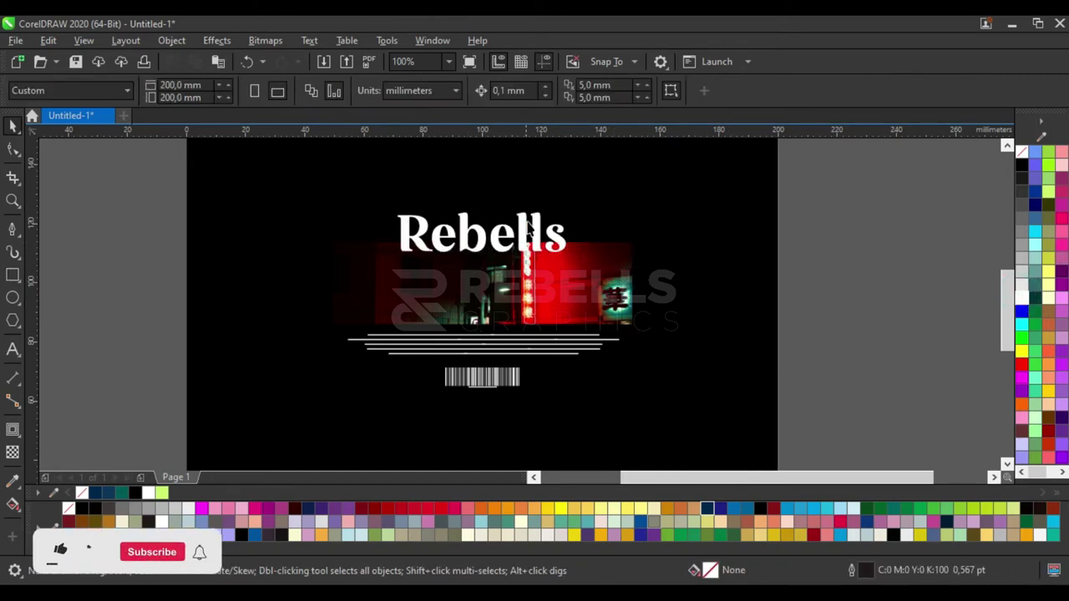
{"action": "scroll", "coordinate": [528, 226], "scroll_direction": "up", "scroll_amount": 2}
{"action": "left_click", "coordinate": [508, 253]}
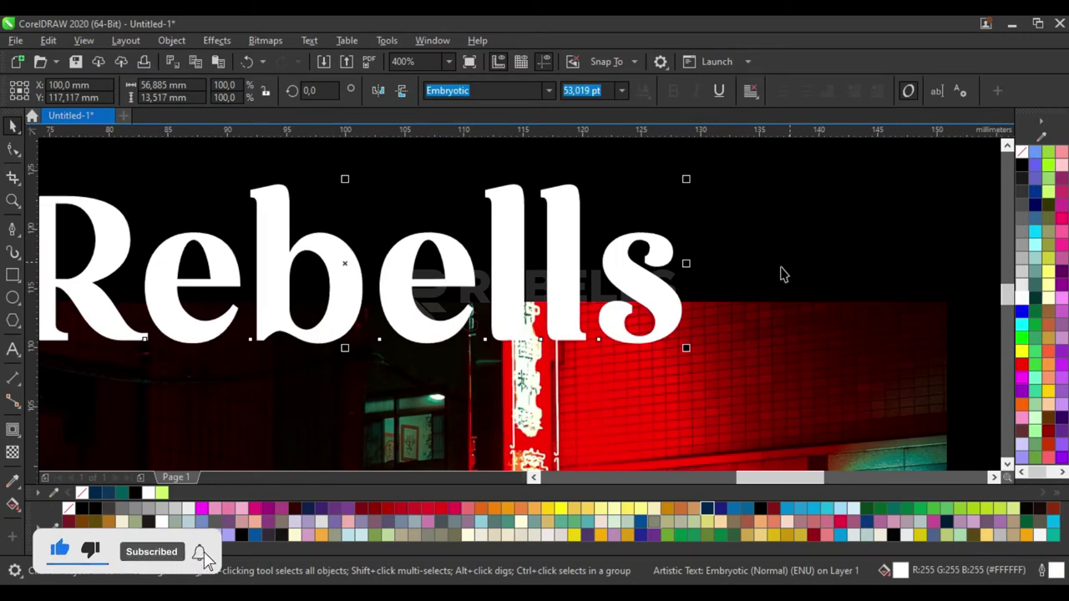
Step: Give the Rebells title a 2.0 pt outline in Outline Pen
{"action": "key", "text": "F12"}
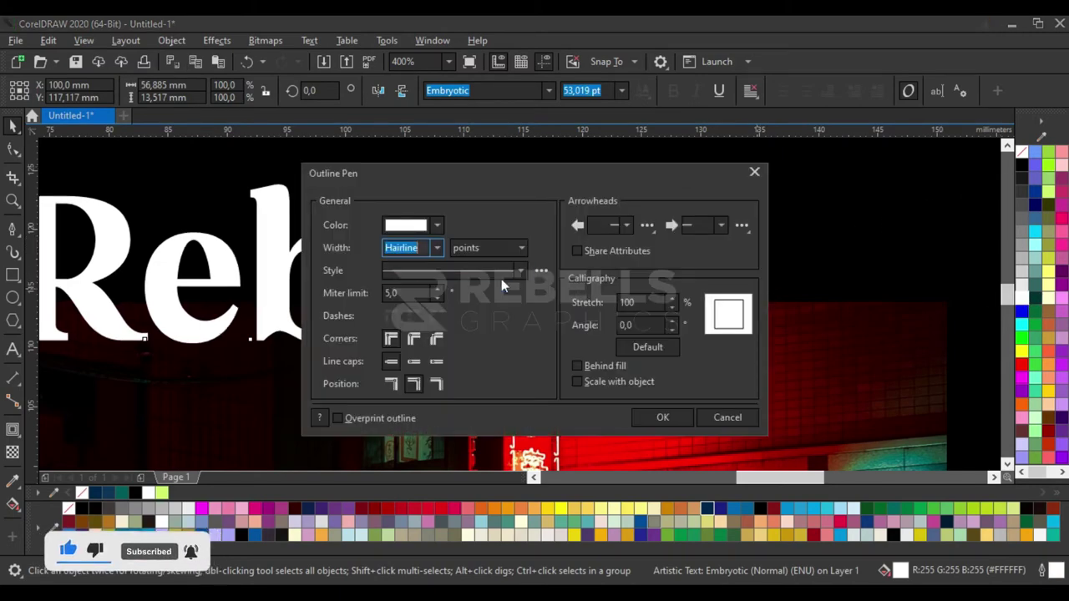
{"action": "left_click", "coordinate": [435, 248]}
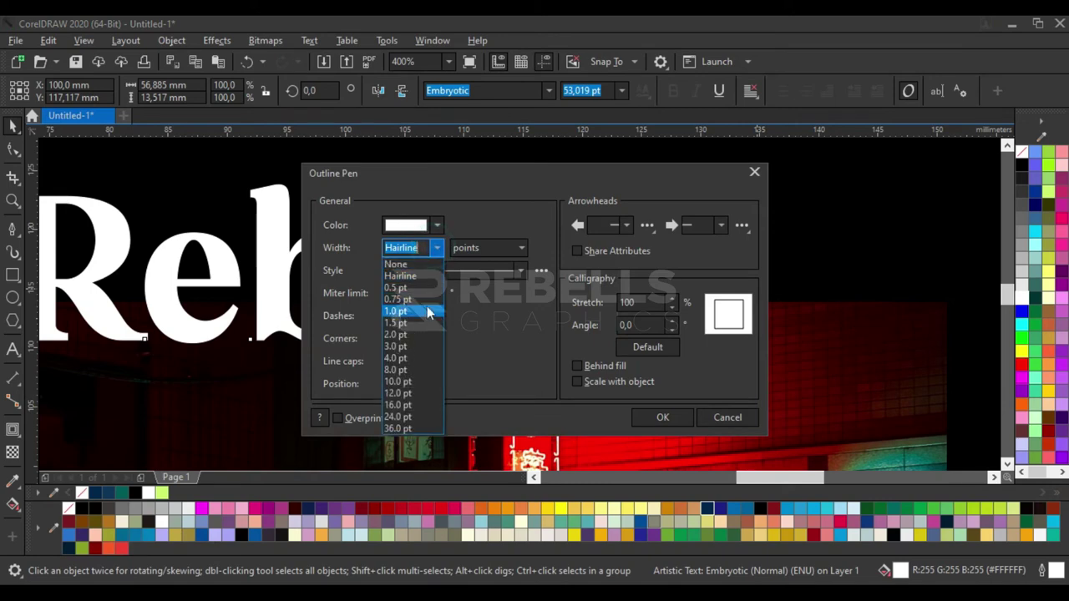
{"action": "left_click", "coordinate": [415, 333]}
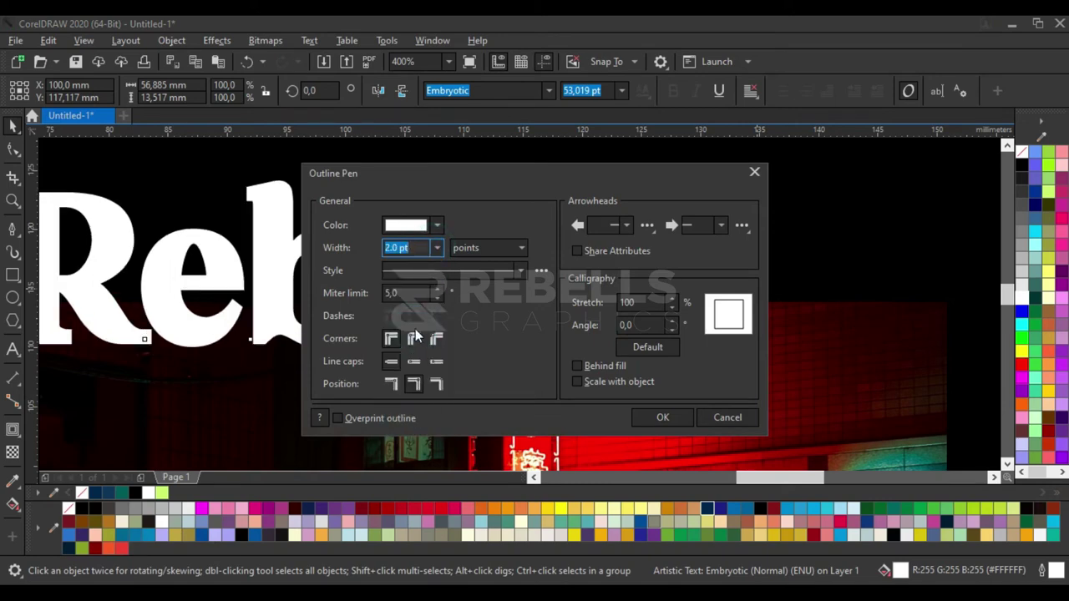
{"action": "left_click", "coordinate": [662, 418]}
{"action": "scroll", "coordinate": [577, 281], "scroll_direction": "down", "scroll_amount": 1}
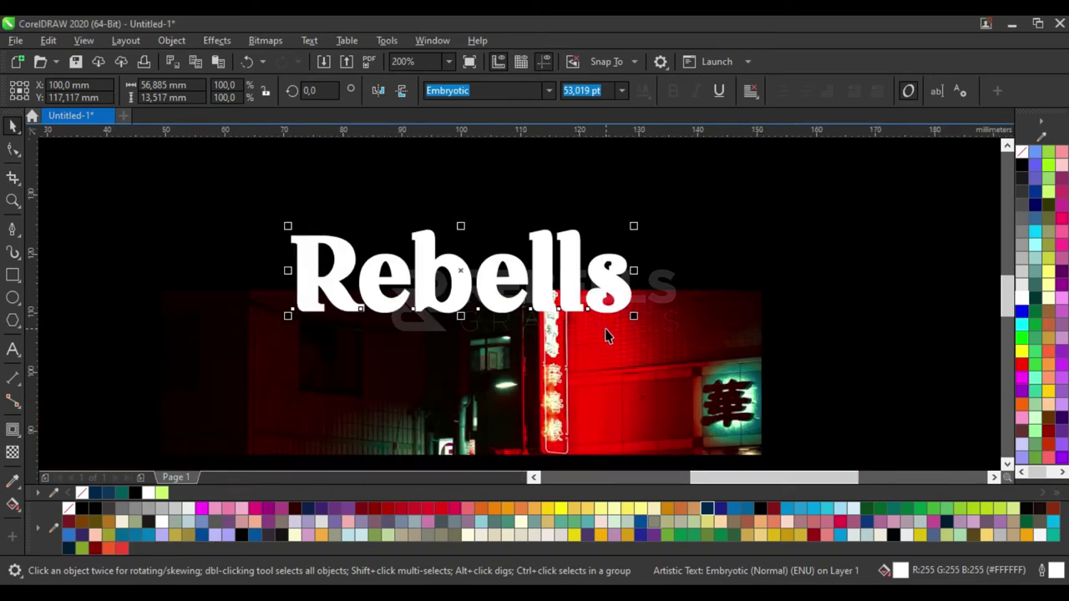
Step: Bring the photo strip forward and PowerClip it inside the Rebells text
{"action": "left_click", "coordinate": [607, 350]}
{"action": "key", "text": "shift+Page_Up"}
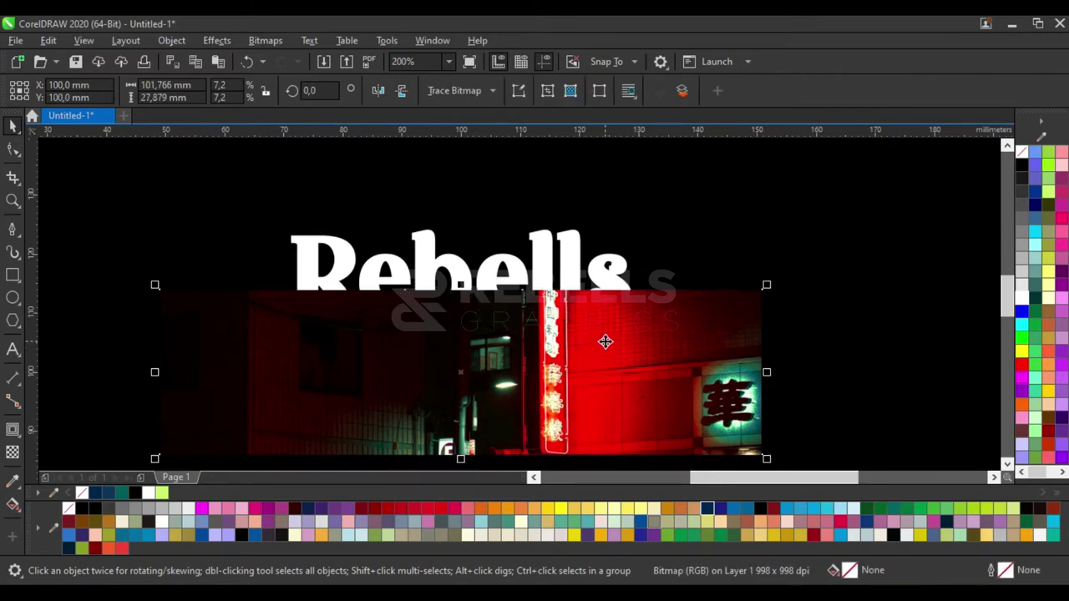
{"action": "right_click", "coordinate": [600, 334]}
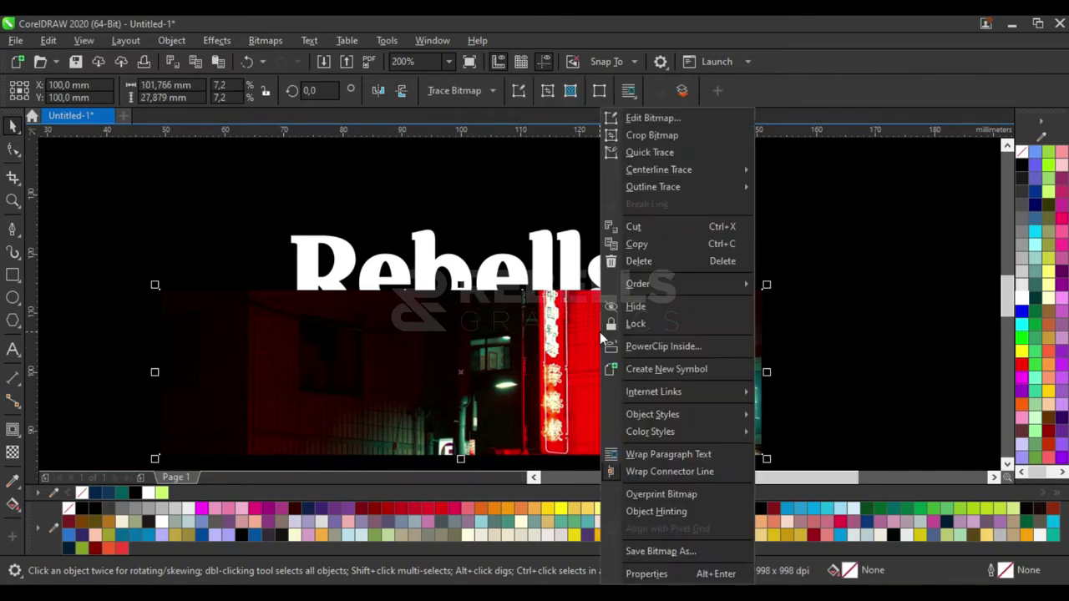
{"action": "left_click", "coordinate": [664, 346]}
{"action": "left_click", "coordinate": [543, 266]}
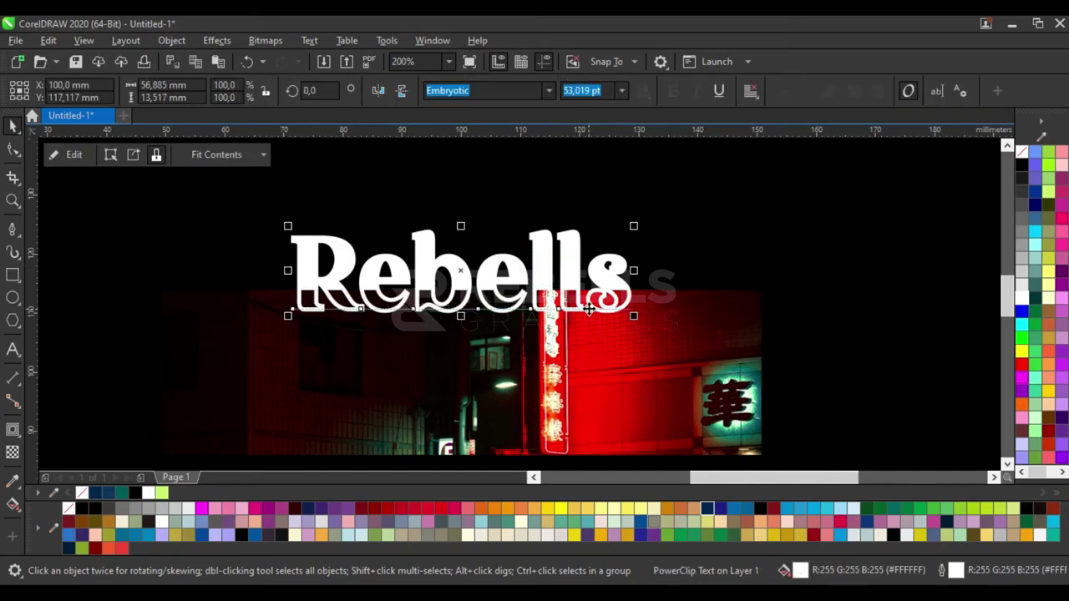
{"action": "scroll", "coordinate": [615, 293], "scroll_direction": "up", "scroll_amount": 2}
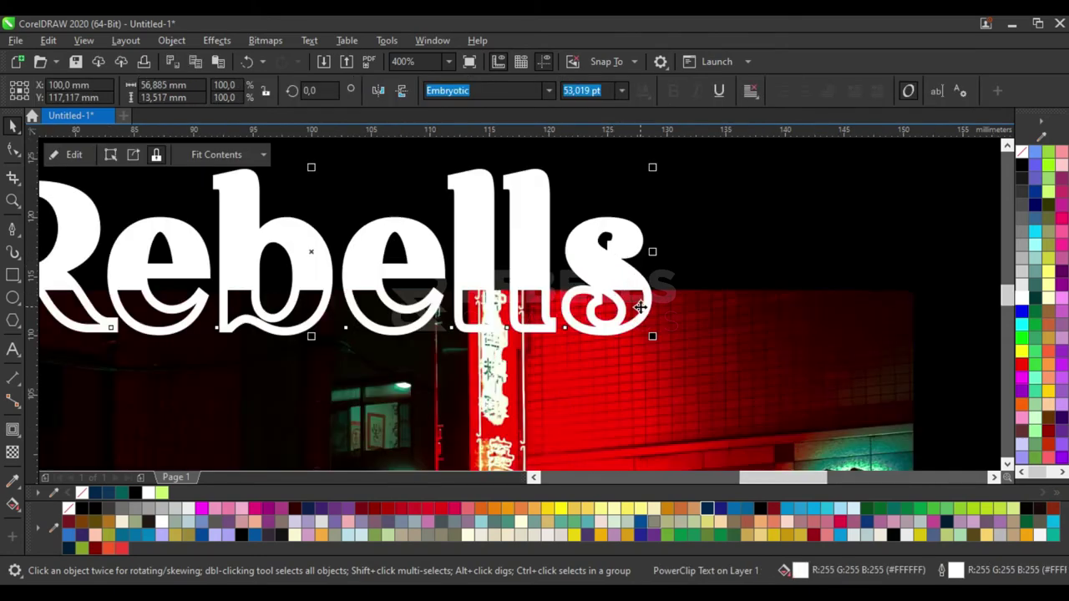
Step: Thin the Rebells title's white outline to 1.0 pt in Outline Pen
{"action": "key", "text": "F12"}
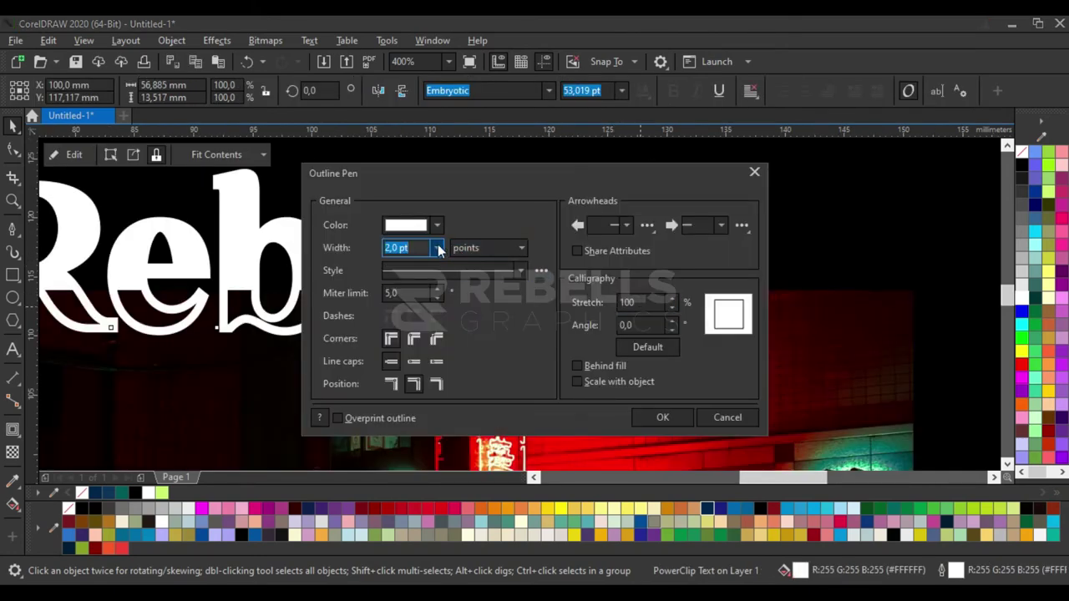
{"action": "left_click", "coordinate": [436, 248]}
{"action": "left_click", "coordinate": [418, 310]}
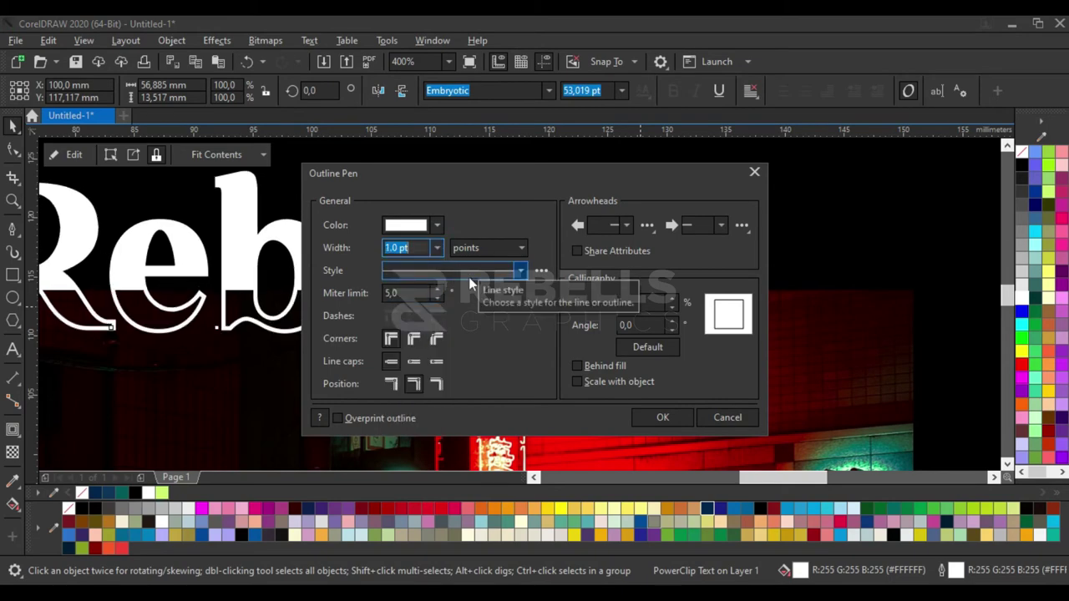
{"action": "left_click", "coordinate": [660, 418]}
{"action": "scroll", "coordinate": [861, 337], "scroll_direction": "down", "scroll_amount": 2}
Step: Add an 08/04 text object to the left of the photo strip
{"action": "left_click", "coordinate": [907, 337]}
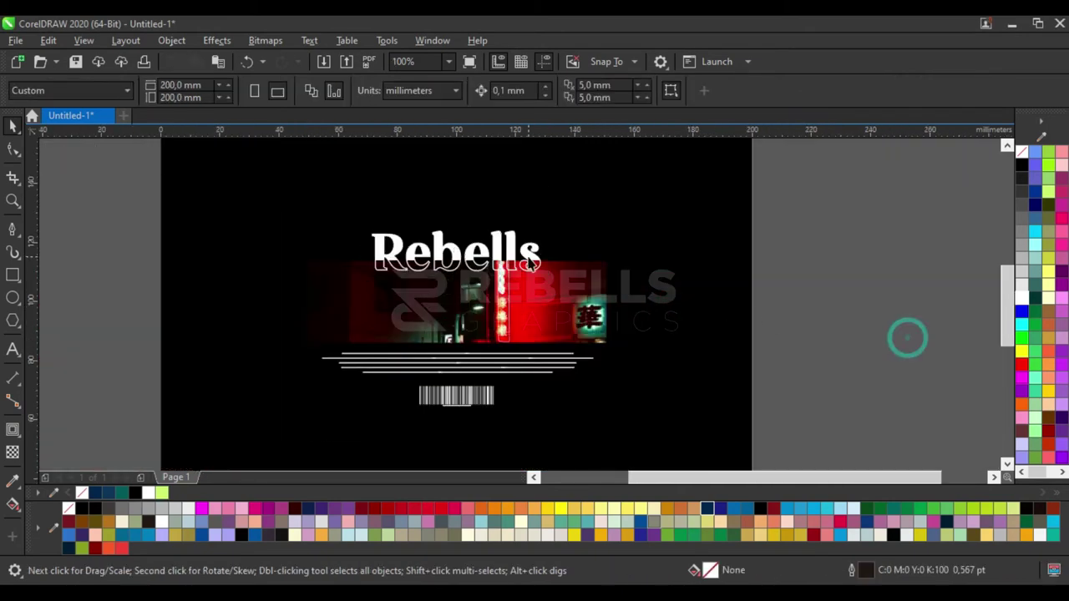
{"action": "scroll", "coordinate": [831, 293], "scroll_direction": "down", "scroll_amount": 1}
{"action": "scroll", "coordinate": [445, 251], "scroll_direction": "up", "scroll_amount": 1}
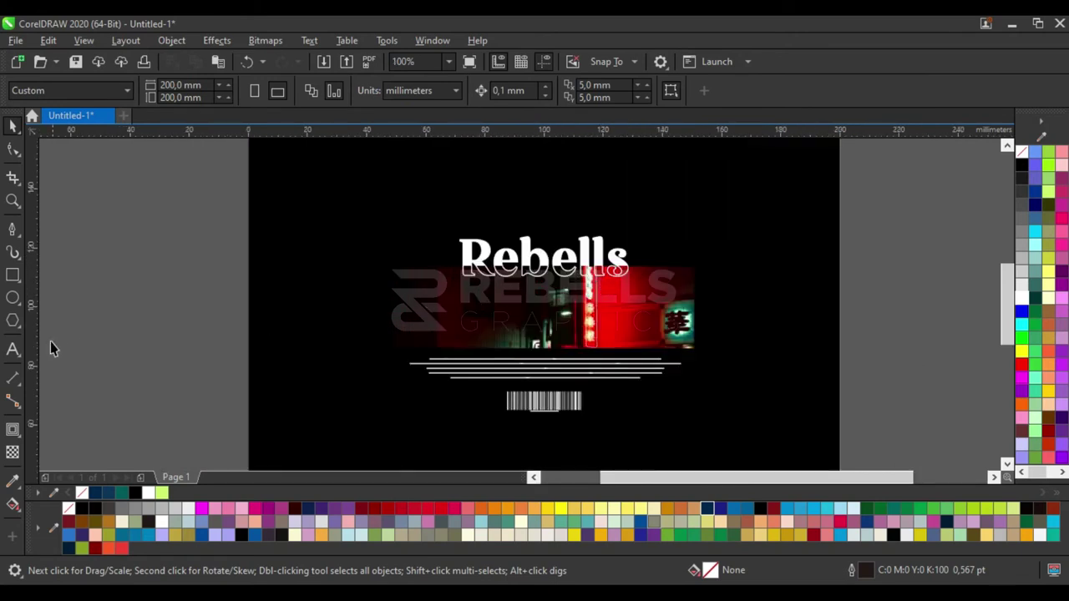
{"action": "left_click", "coordinate": [13, 349]}
{"action": "left_click", "coordinate": [298, 331]}
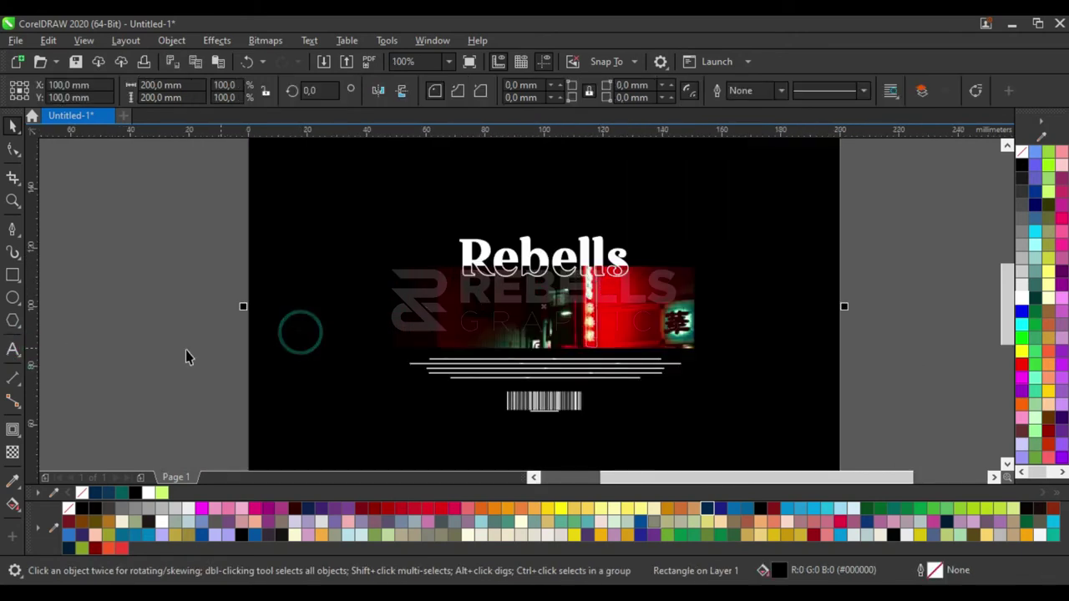
{"action": "left_click", "coordinate": [12, 349]}
{"action": "left_click", "coordinate": [347, 313]}
{"action": "type", "text": "04"}
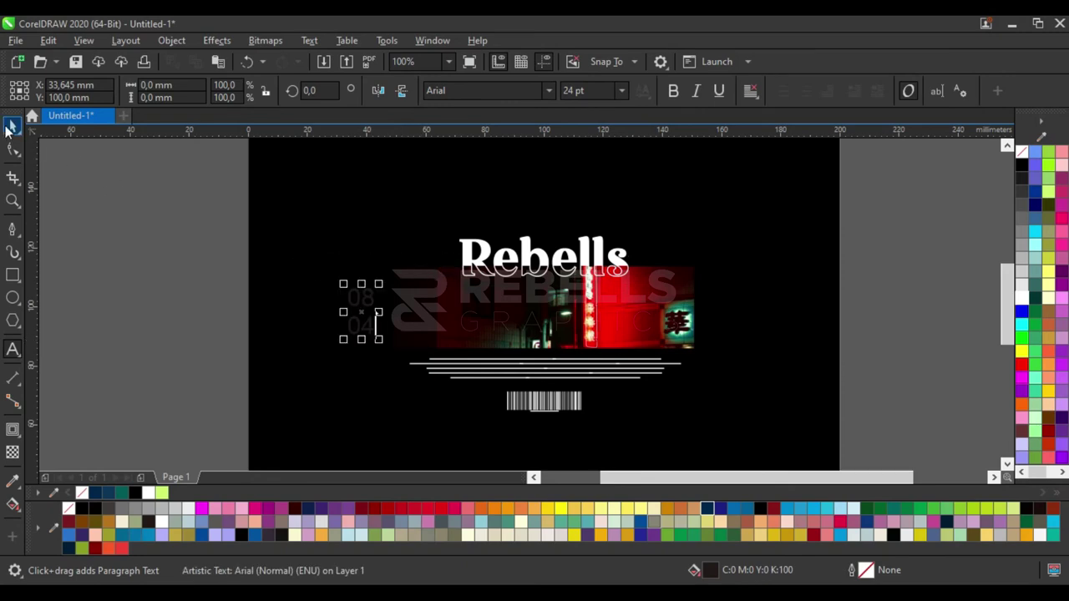
{"action": "left_click", "coordinate": [10, 127]}
Step: Set the date to Montserrat Black and pull the 04 line up close under 08
{"action": "left_click", "coordinate": [549, 90]}
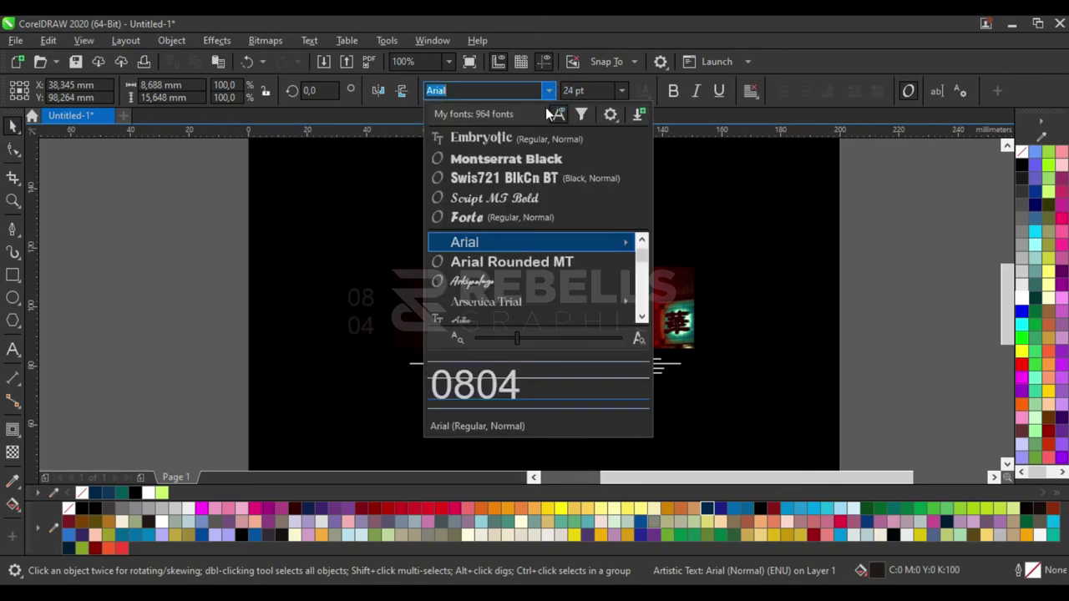
{"action": "left_click", "coordinate": [524, 158]}
{"action": "scroll", "coordinate": [367, 317], "scroll_direction": "up", "scroll_amount": 2}
{"action": "scroll", "coordinate": [368, 317], "scroll_direction": "up", "scroll_amount": 2}
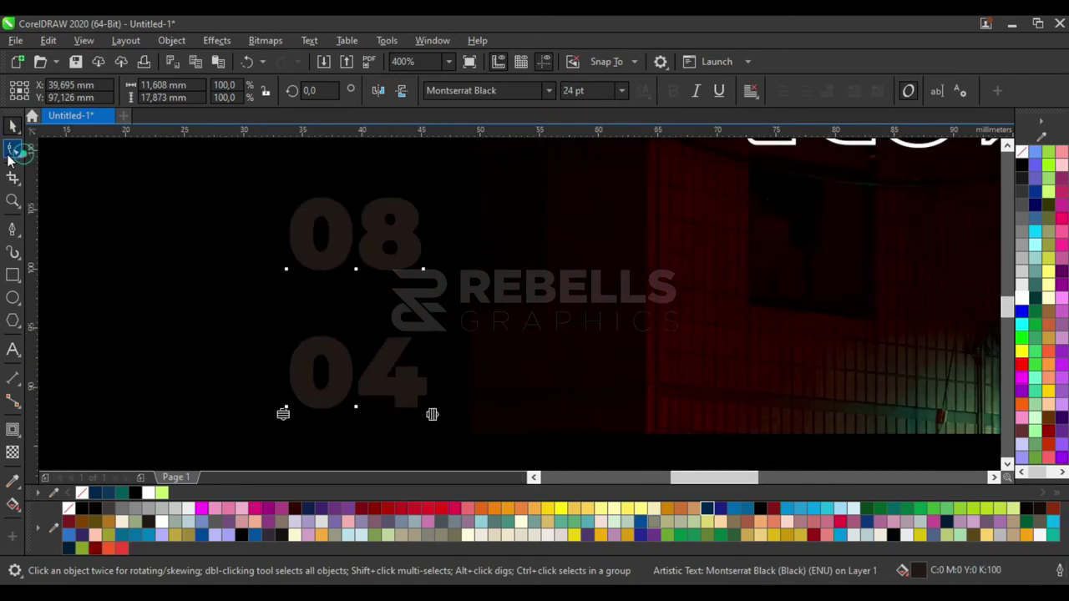
{"action": "left_click", "coordinate": [12, 152]}
{"action": "left_click_drag", "start_coordinate": [283, 413], "coordinate": [294, 325]}
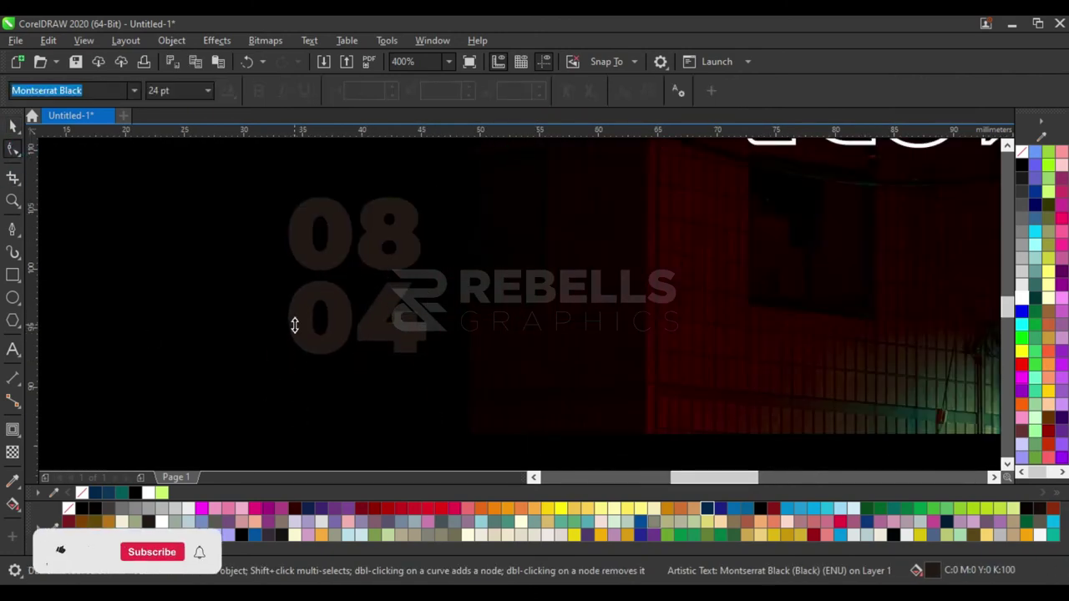
Step: Fill the date white, move it onto the photo strip, and shrink it to about 14 pt
{"action": "left_click", "coordinate": [13, 125]}
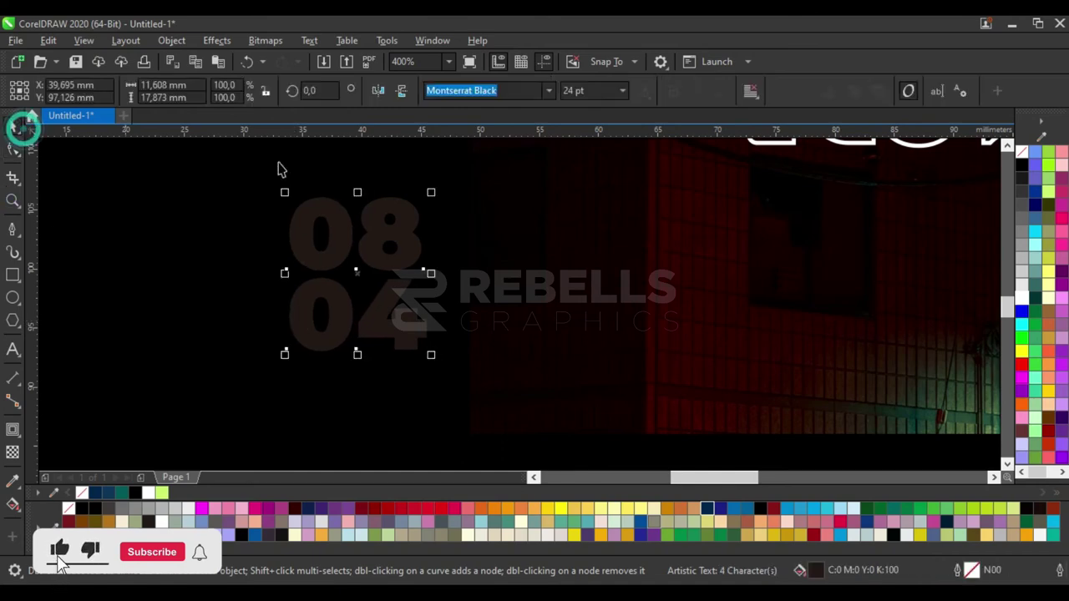
{"action": "left_click", "coordinate": [1030, 302]}
{"action": "mouse_move", "coordinate": [377, 265]}
{"action": "left_mouse_down"}
{"action": "mouse_move", "coordinate": [597, 316]}
{"action": "mouse_move", "coordinate": [595, 302]}
{"action": "left_mouse_up"}
{"action": "left_click_drag", "start_coordinate": [648, 241], "coordinate": [590, 305]}
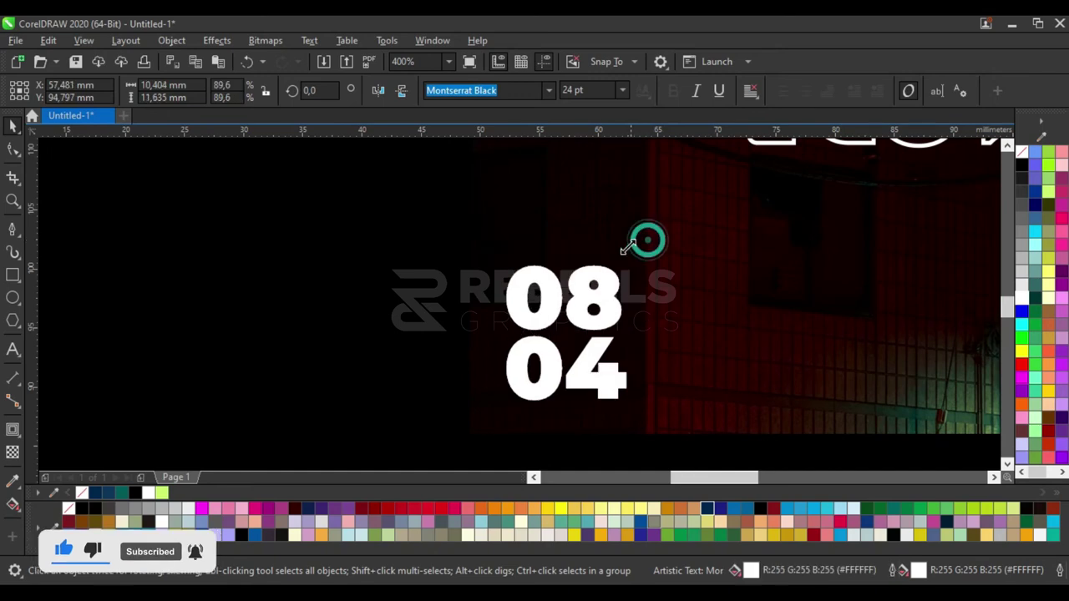
{"action": "scroll", "coordinate": [179, 388], "scroll_direction": "down", "scroll_amount": 3}
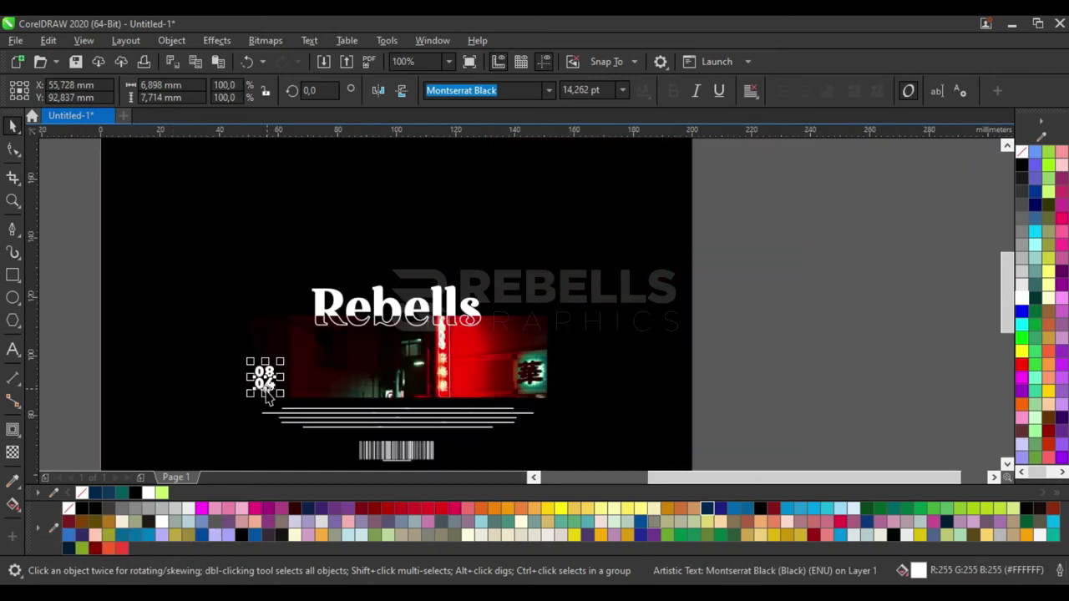
{"action": "scroll", "coordinate": [268, 381], "scroll_direction": "up", "scroll_amount": 3}
{"action": "scroll", "coordinate": [259, 334], "scroll_direction": "down", "scroll_amount": 1}
Step: Copy the date to the strip's right end and retype it as 20 over 22
{"action": "left_click_drag", "start_coordinate": [259, 335], "coordinate": [783, 334]}
{"action": "scroll", "coordinate": [782, 334], "scroll_direction": "up", "scroll_amount": 1}
{"action": "triple_click", "coordinate": [798, 330]}
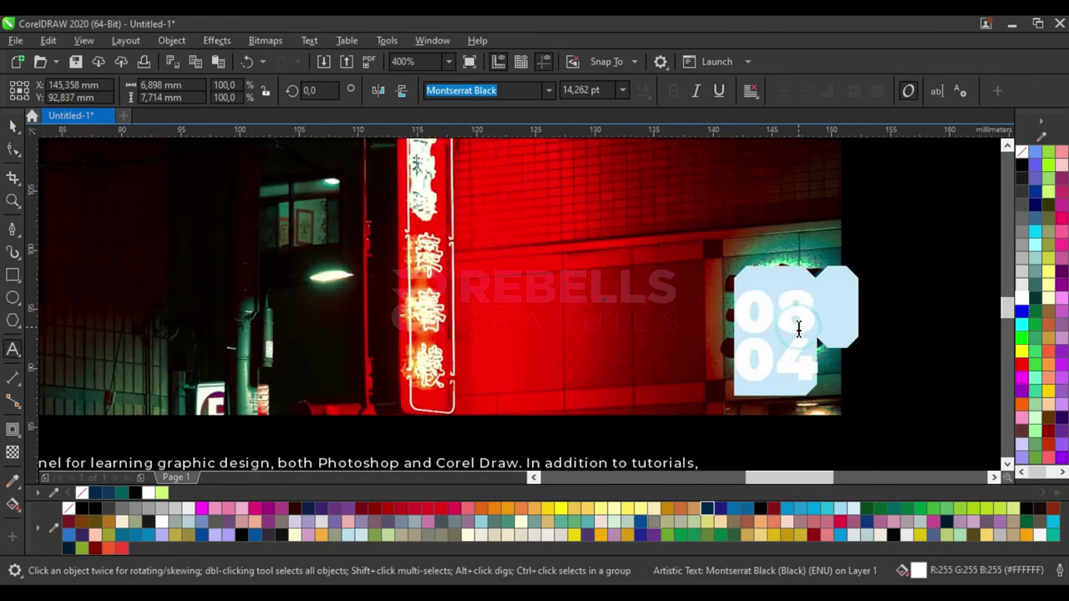
{"action": "type", "text": "20"}
{"action": "key", "text": "Return"}
{"action": "type", "text": "22"}
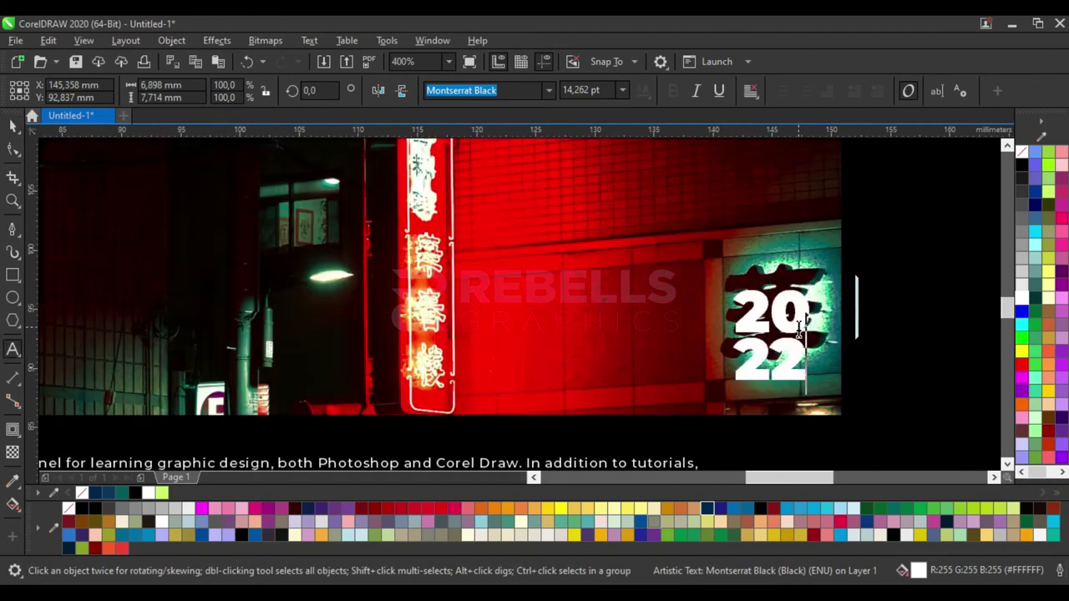
{"action": "left_click", "coordinate": [13, 124]}
{"action": "scroll", "coordinate": [679, 309], "scroll_direction": "down", "scroll_amount": 1}
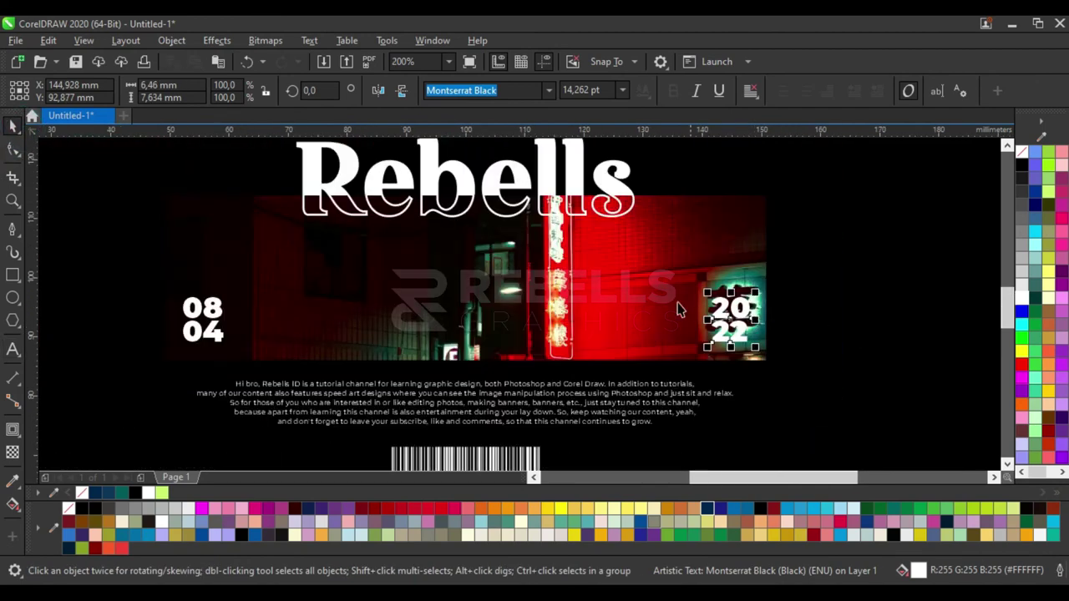
Step: Group the 08/04 and 20/22 dates together
{"action": "left_click", "coordinate": [222, 318], "text": "shift"}
{"action": "key", "text": "ctrl+g"}
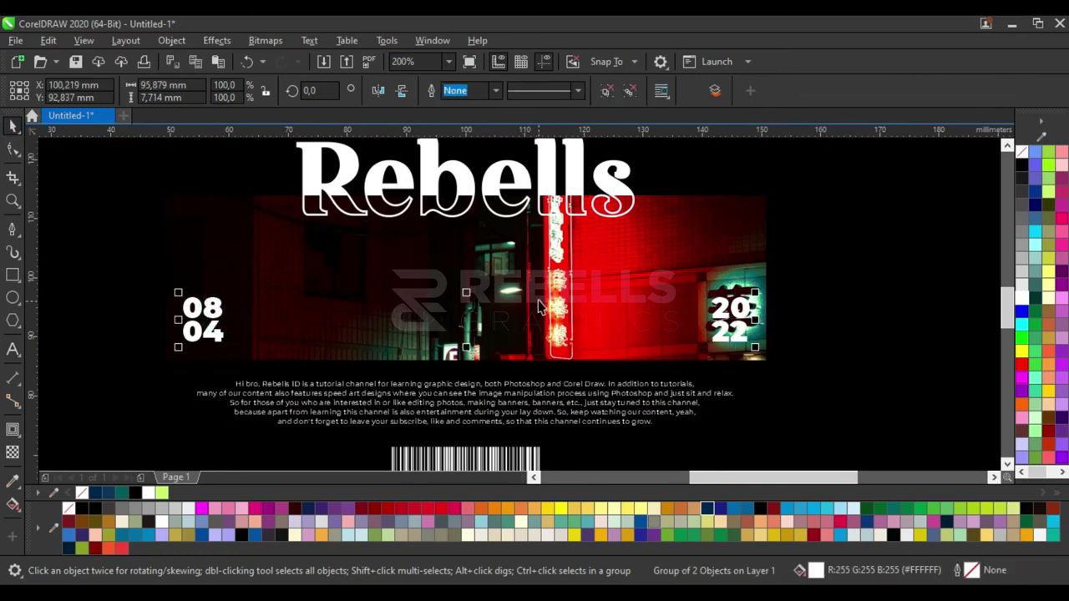
{"action": "left_click", "coordinate": [538, 291], "text": "shift"}
{"action": "scroll", "coordinate": [750, 316], "scroll_direction": "down", "scroll_amount": 3}
Step: Select all the poster artwork and enlarge it to 130.4%, about 133 × 78 mm
{"action": "left_click", "coordinate": [749, 317]}
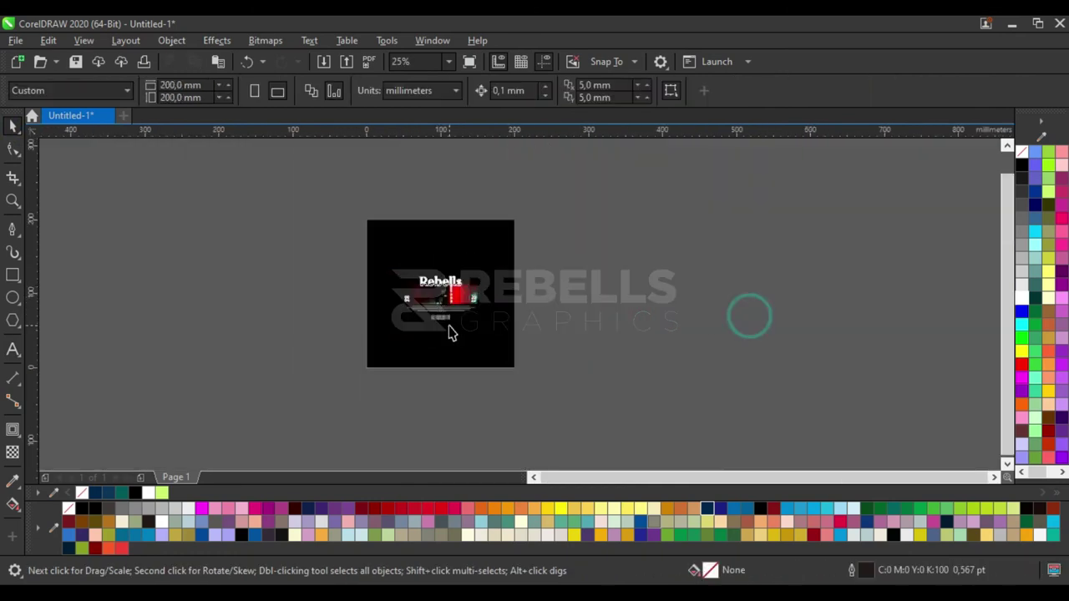
{"action": "scroll", "coordinate": [665, 194], "scroll_direction": "up", "scroll_amount": 1}
{"action": "left_click_drag", "start_coordinate": [666, 193], "coordinate": [248, 357]}
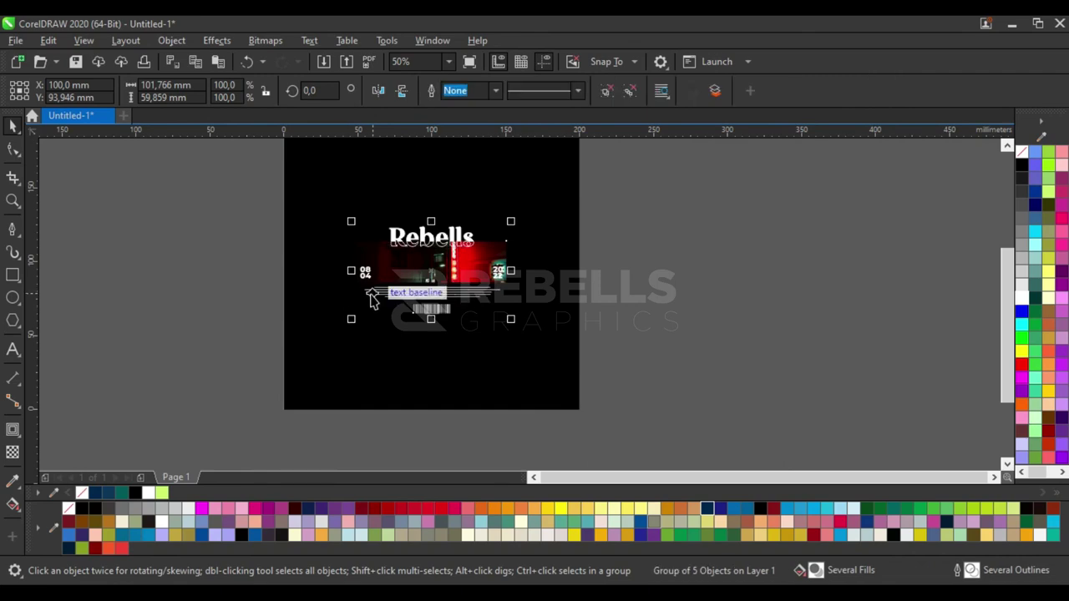
{"action": "scroll", "coordinate": [522, 210], "scroll_direction": "up", "scroll_amount": 1}
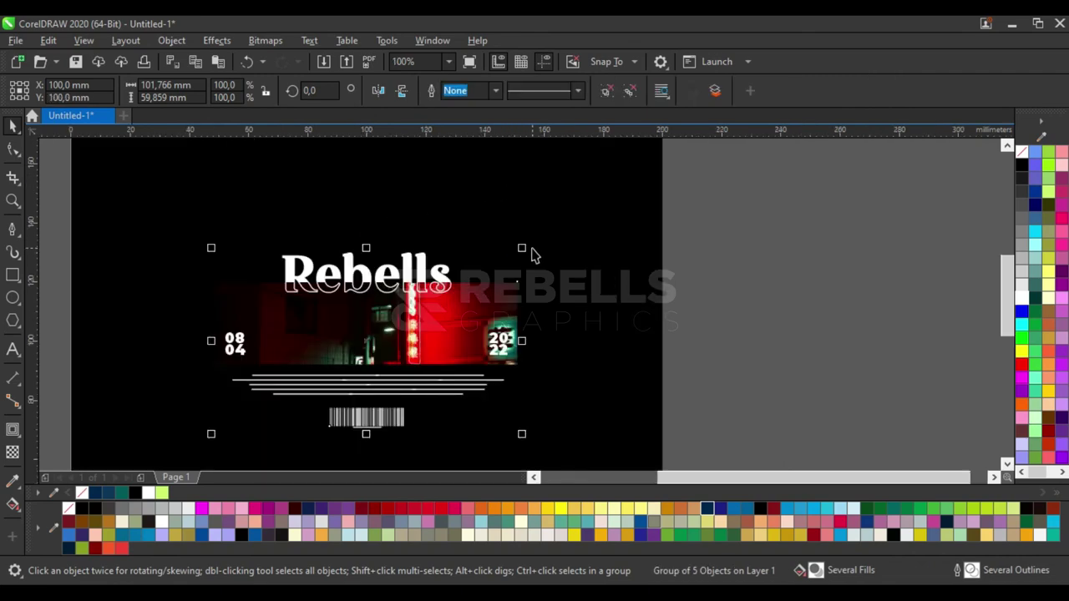
{"action": "left_click_drag", "start_coordinate": [520, 249], "coordinate": [568, 216]}
{"action": "scroll", "coordinate": [565, 214], "scroll_direction": "down", "scroll_amount": 1}
Step: Shorten the black background rectangle to about 200 × 108 mm
{"action": "key", "text": "shift+F4"}
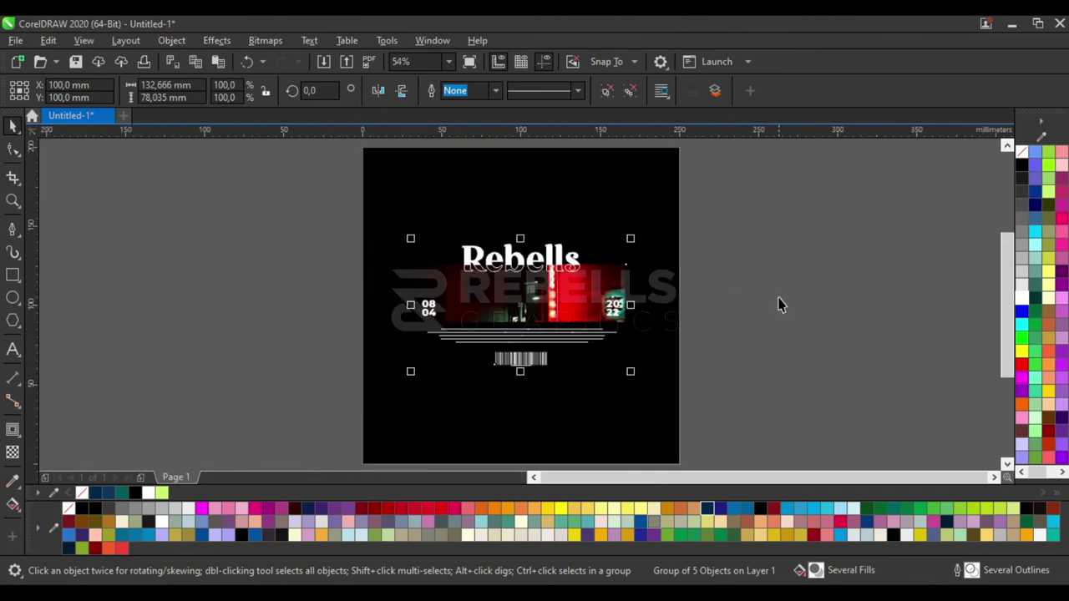
{"action": "left_click", "coordinate": [776, 297]}
{"action": "left_click", "coordinate": [616, 226]}
{"action": "left_click_drag", "start_coordinate": [520, 143], "coordinate": [520, 215]}
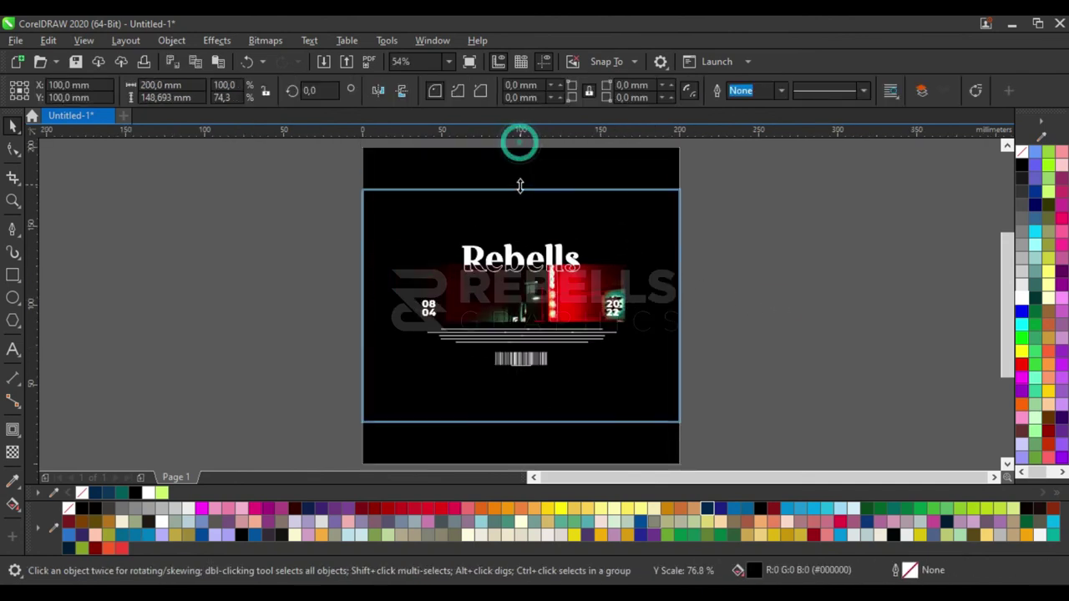
{"action": "key", "text": "shift+F2"}
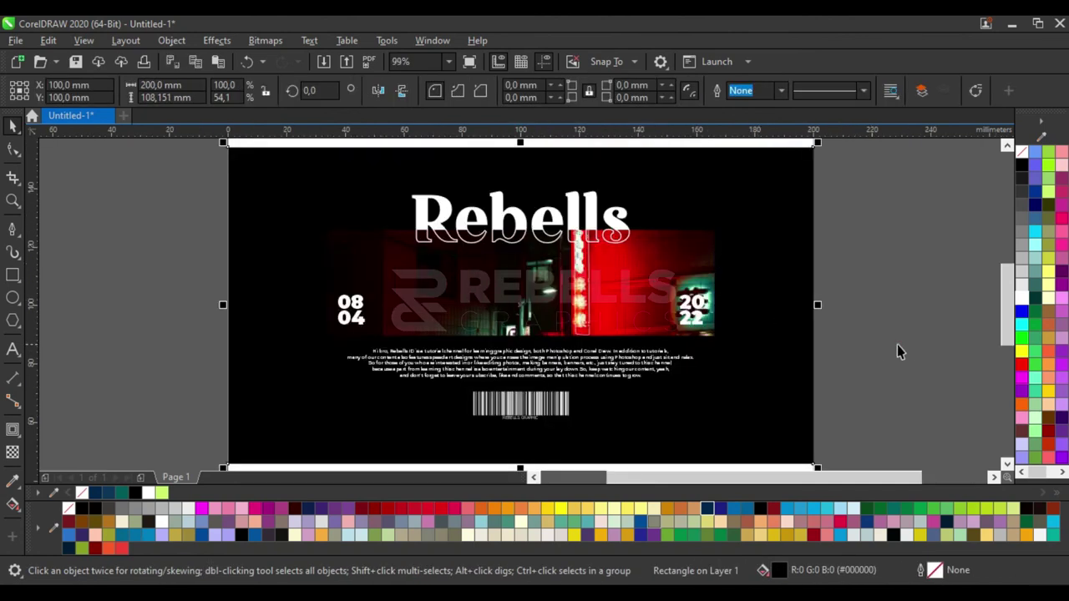
{"action": "left_click", "coordinate": [905, 347]}
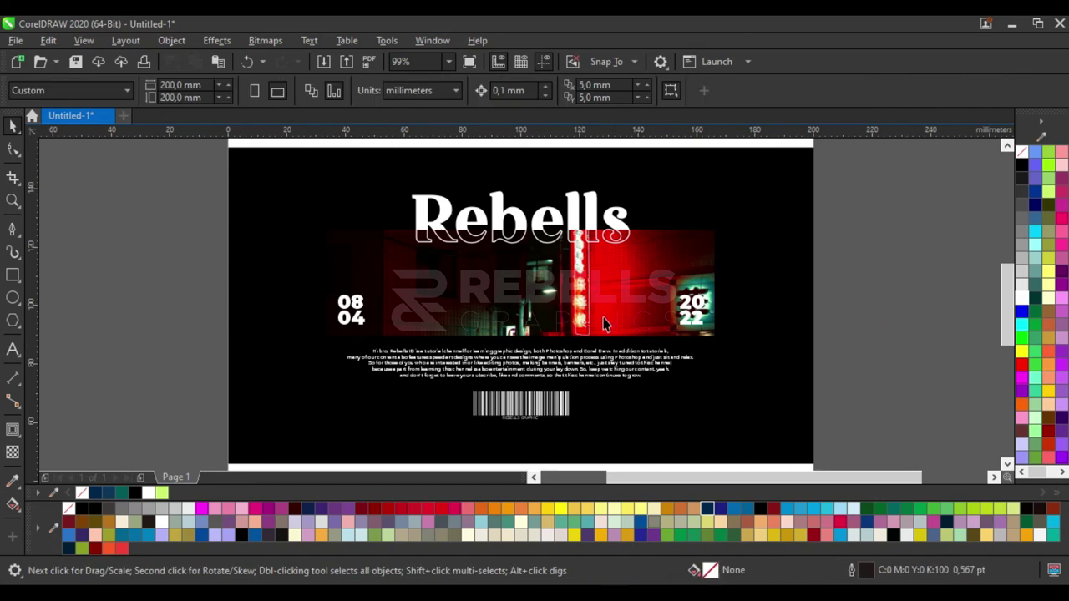